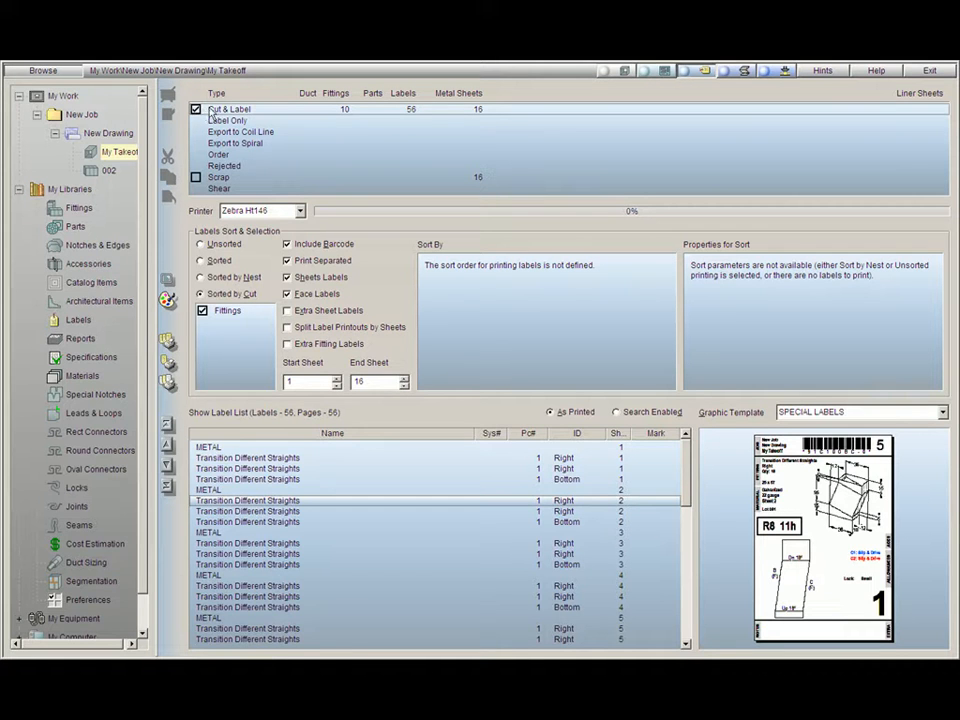
Try excluding and re-including the Cut & Label type, and adding and removing the Scrap labels
left_click(197, 110)
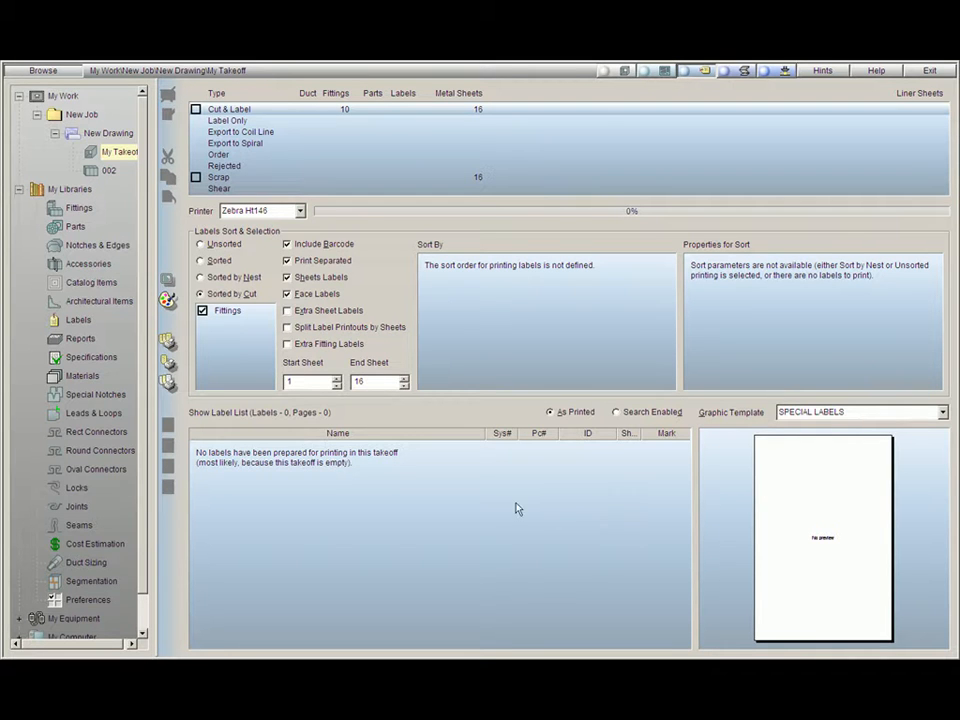
left_click(197, 110)
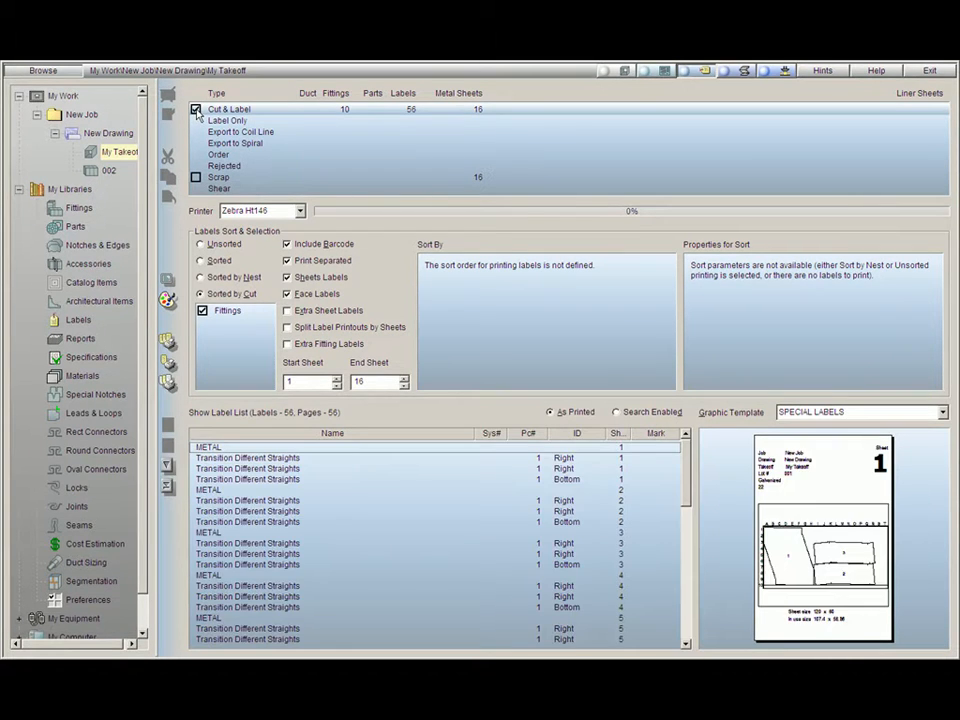
left_click(197, 177)
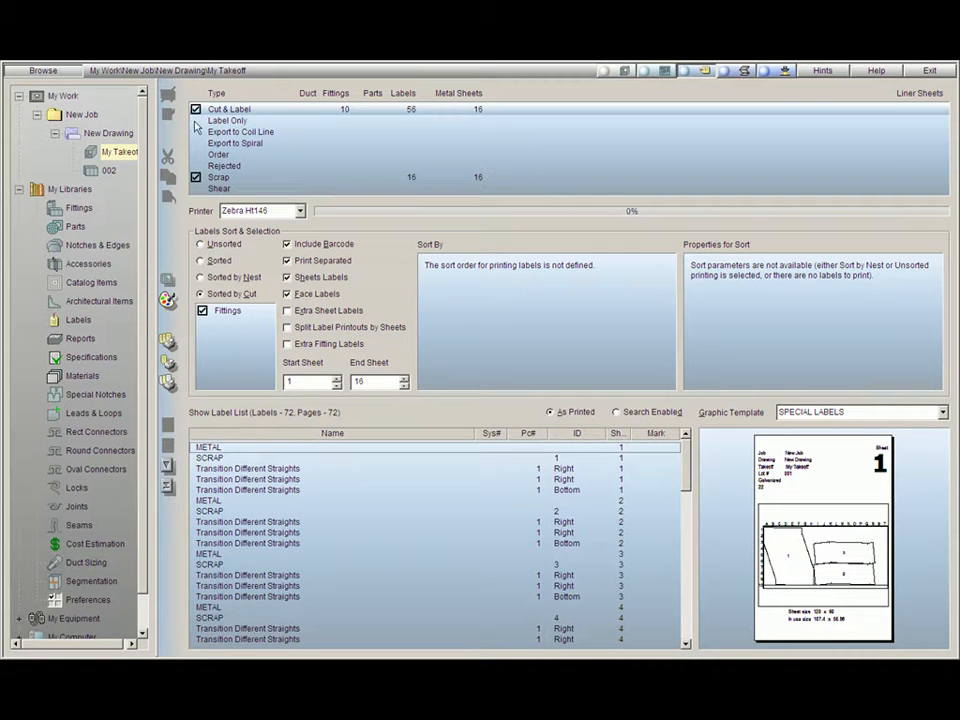
left_click(197, 177)
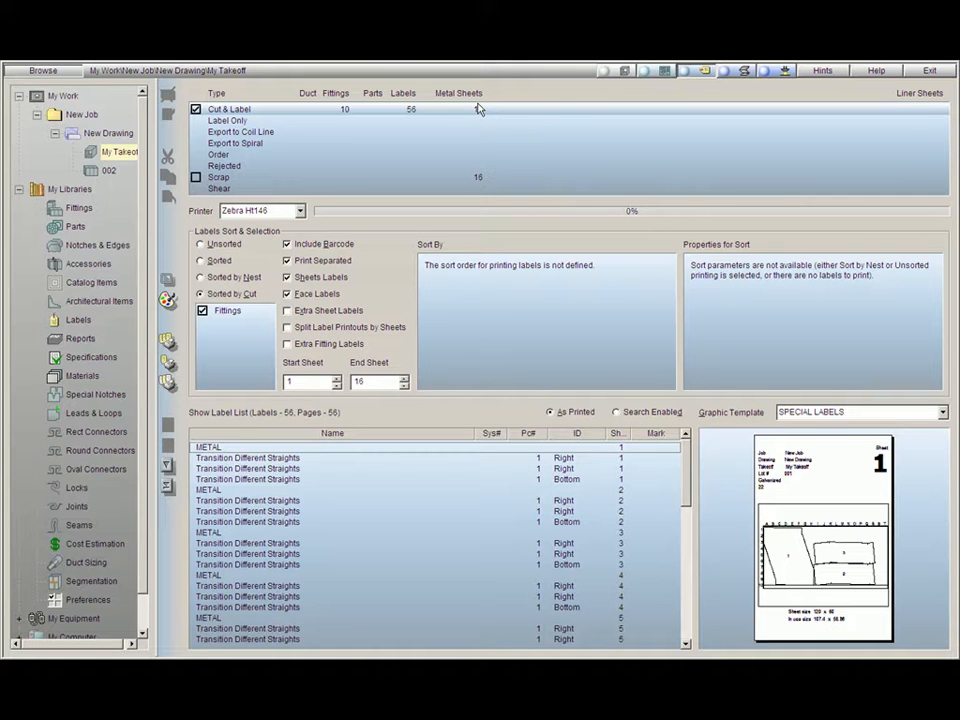
Choose Zebra Ht146 as the label printer
left_click(299, 212)
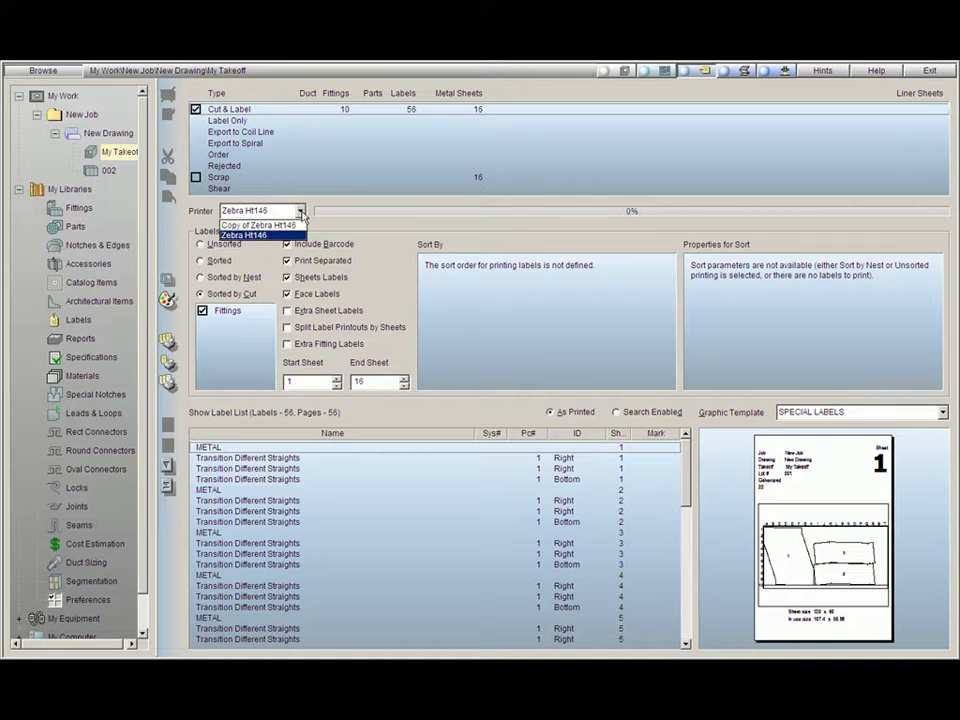
left_click(296, 235)
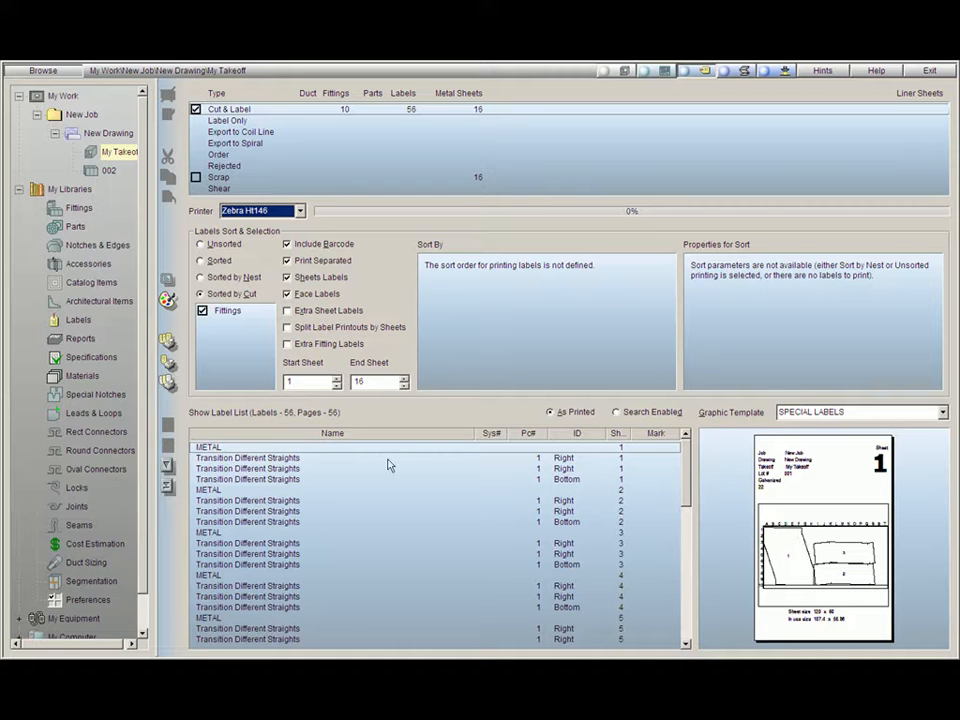
Enlarge the label preview and compare sheet 1's nest layout with the order and numbers of its three fitting labels
left_click(168, 283)
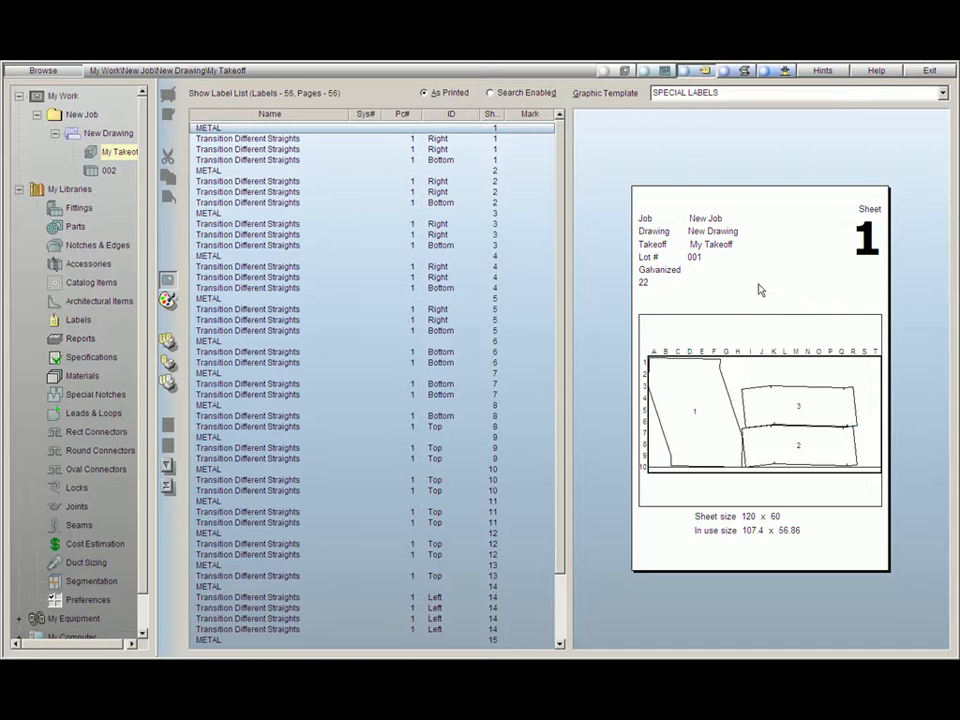
left_click(258, 140)
left_click(268, 150)
left_click(272, 160)
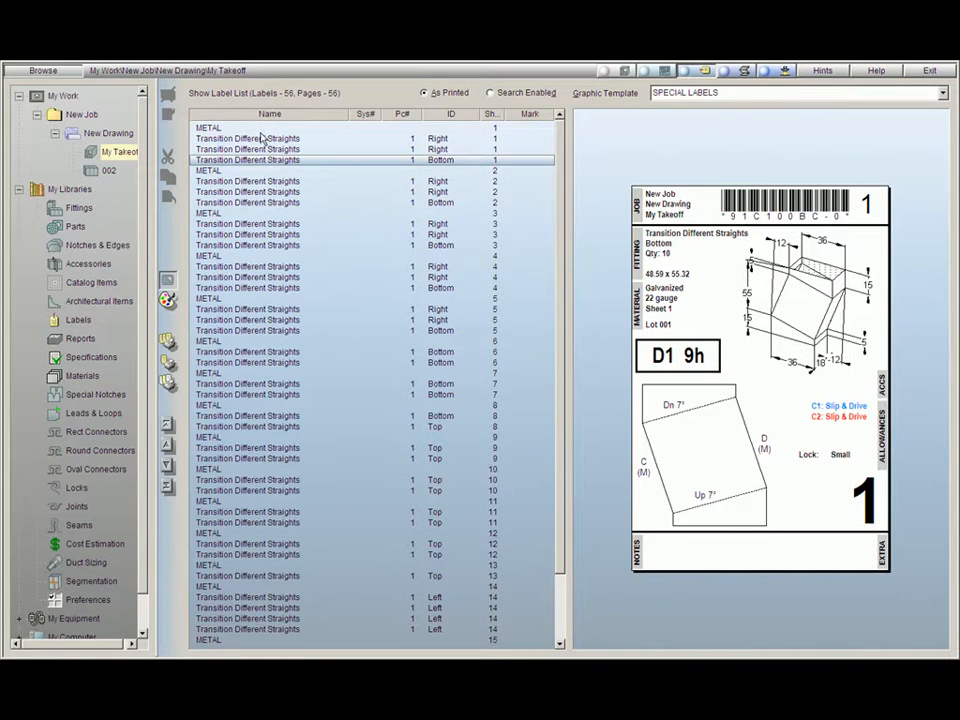
left_click(267, 130)
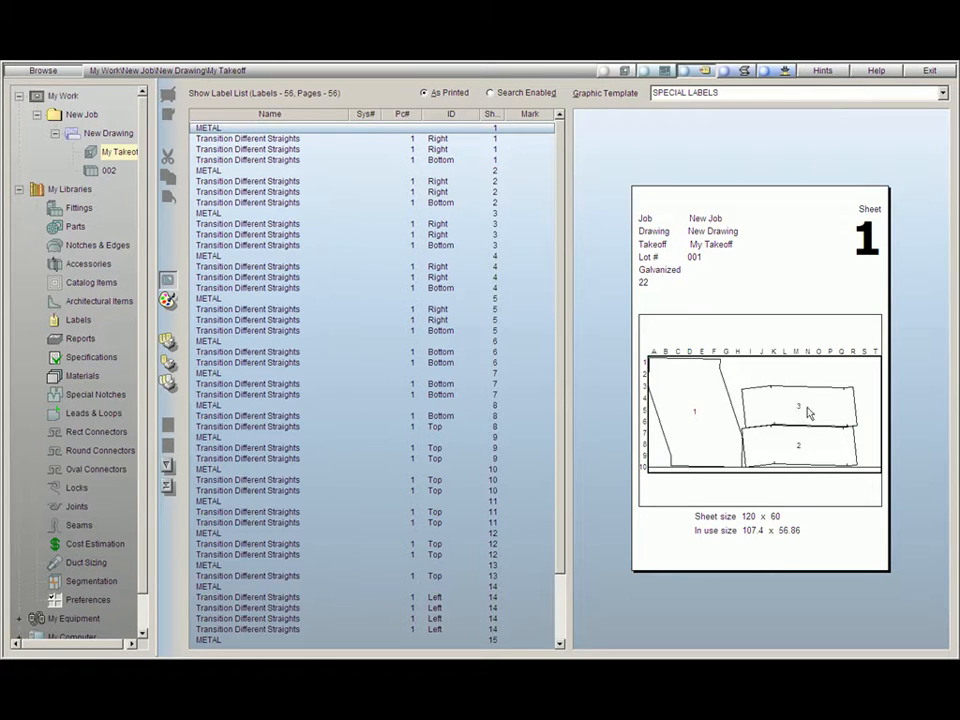
left_click(273, 139)
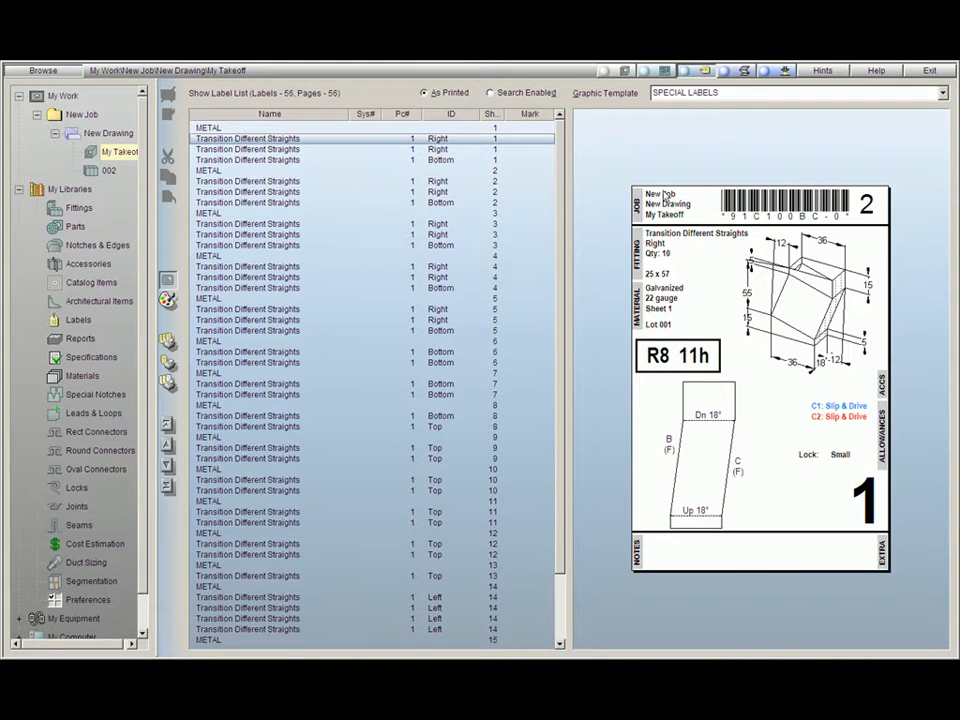
left_click(281, 151)
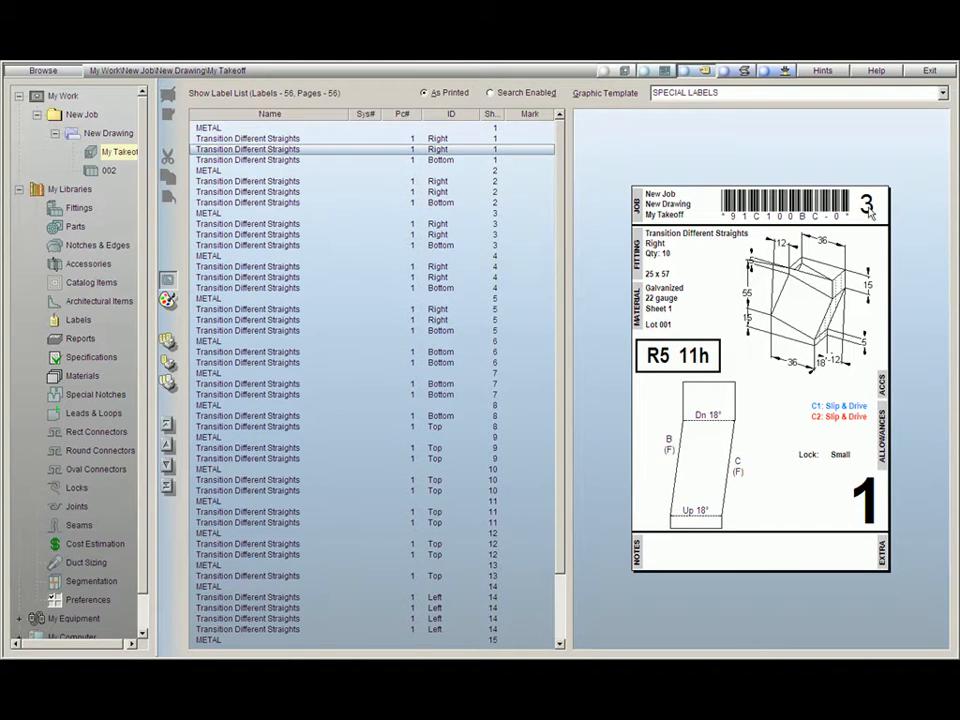
left_click(287, 162)
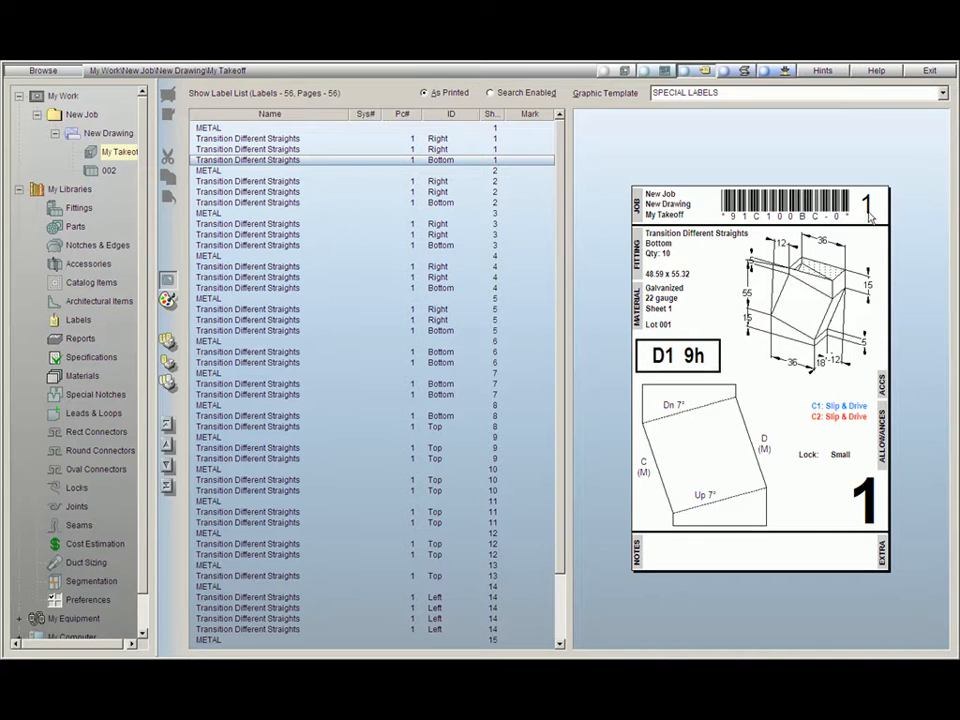
Examine sheet 2's metal label and fitting labels in the enlarged preview, and return to the print settings
left_click(213, 171)
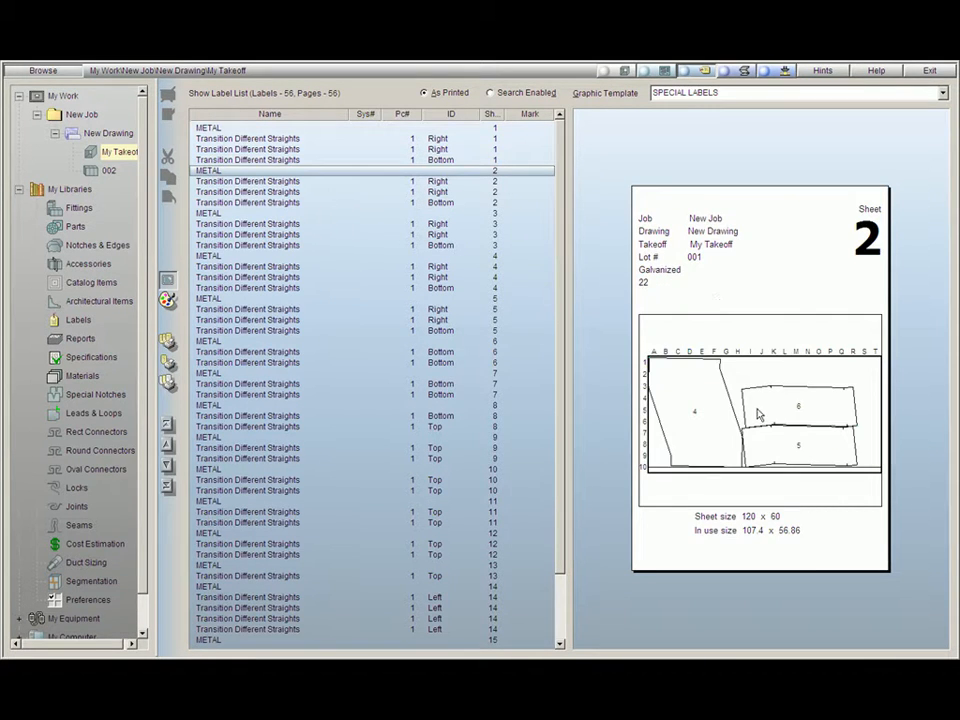
left_click(437, 191)
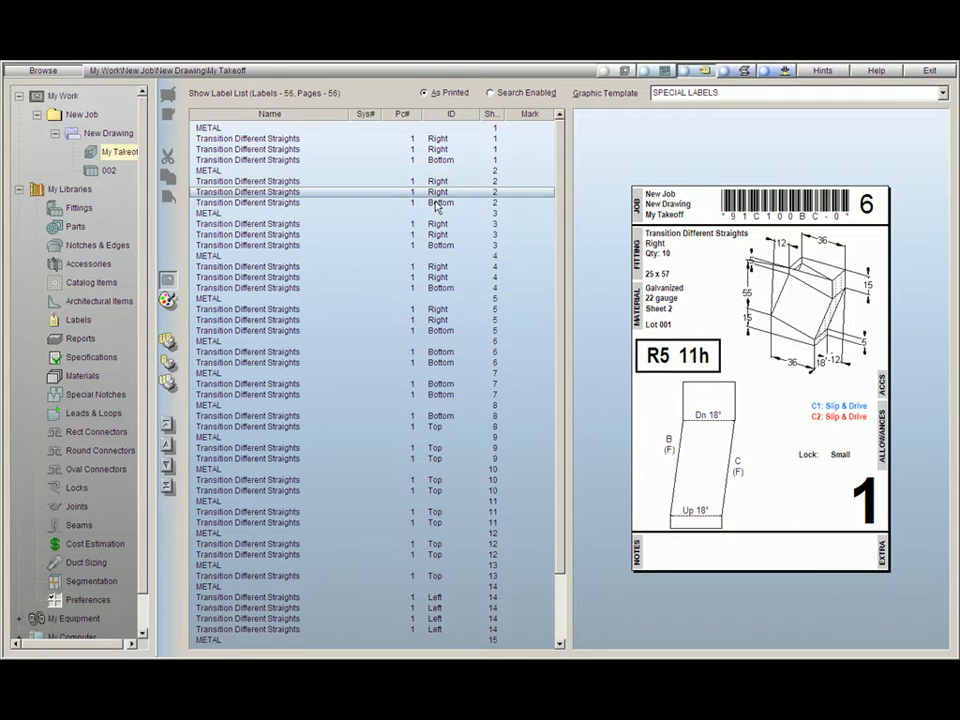
left_click(437, 203)
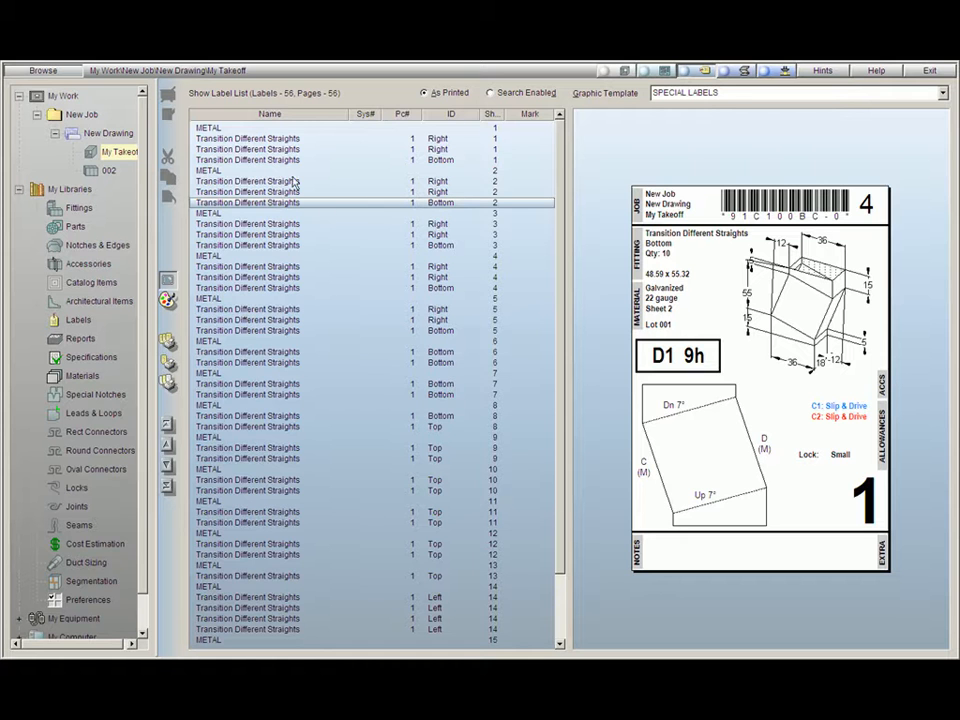
left_click(168, 286)
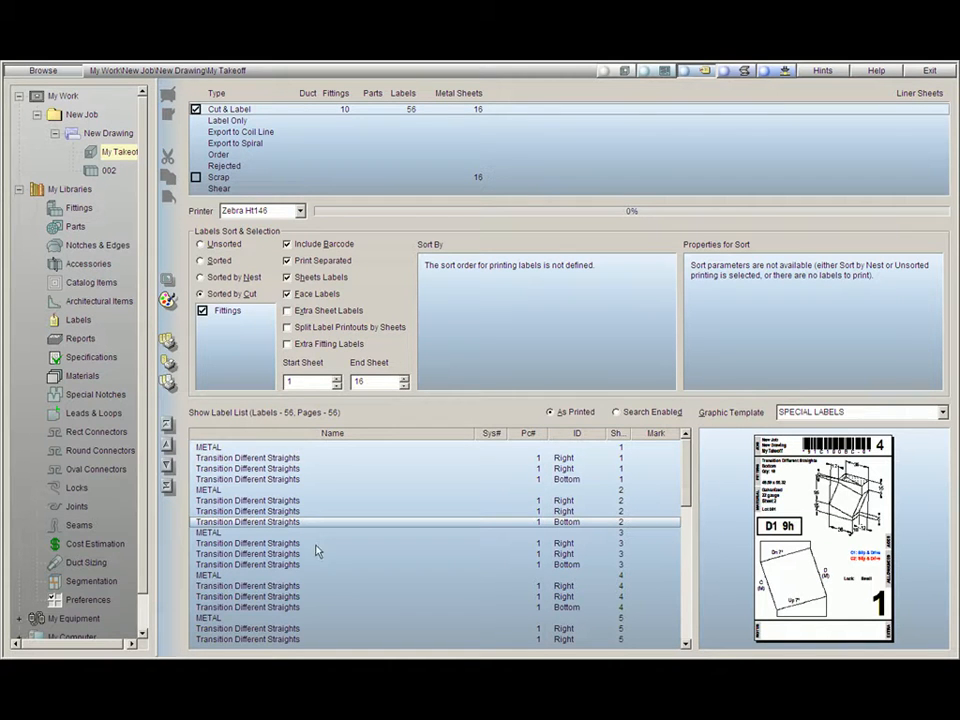
Set the label order to Unsorted and look through the resulting label list
left_click(201, 246)
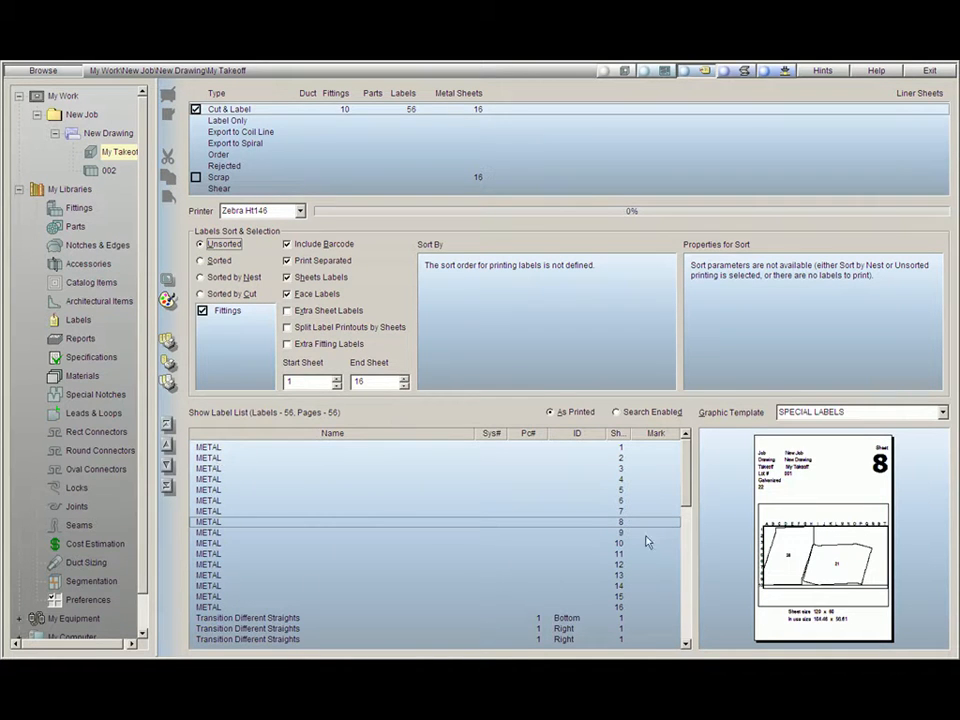
scroll(450, 540, "down", 5)
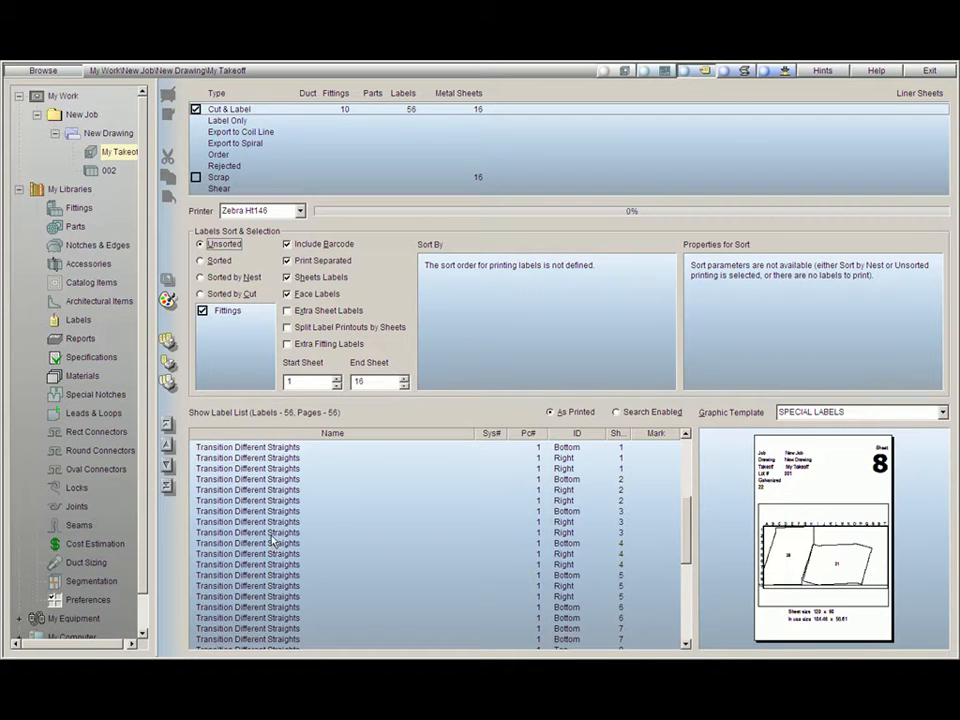
scroll(694, 527, "up", 5)
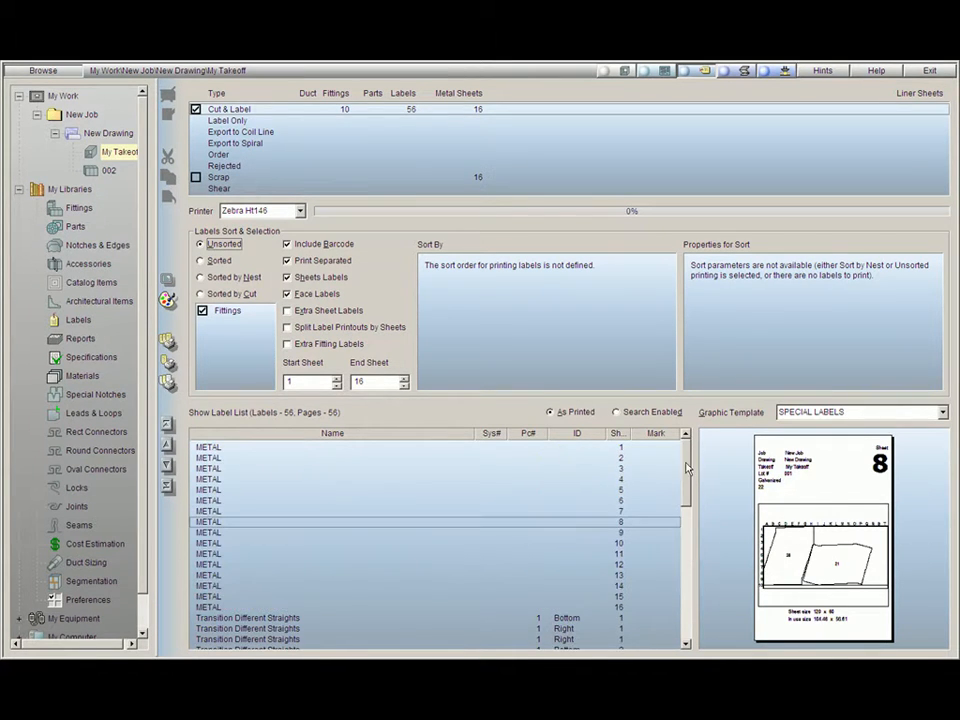
Set the label order to Sorted, using Gauge as the first and Material as the second sort property
left_click(212, 262)
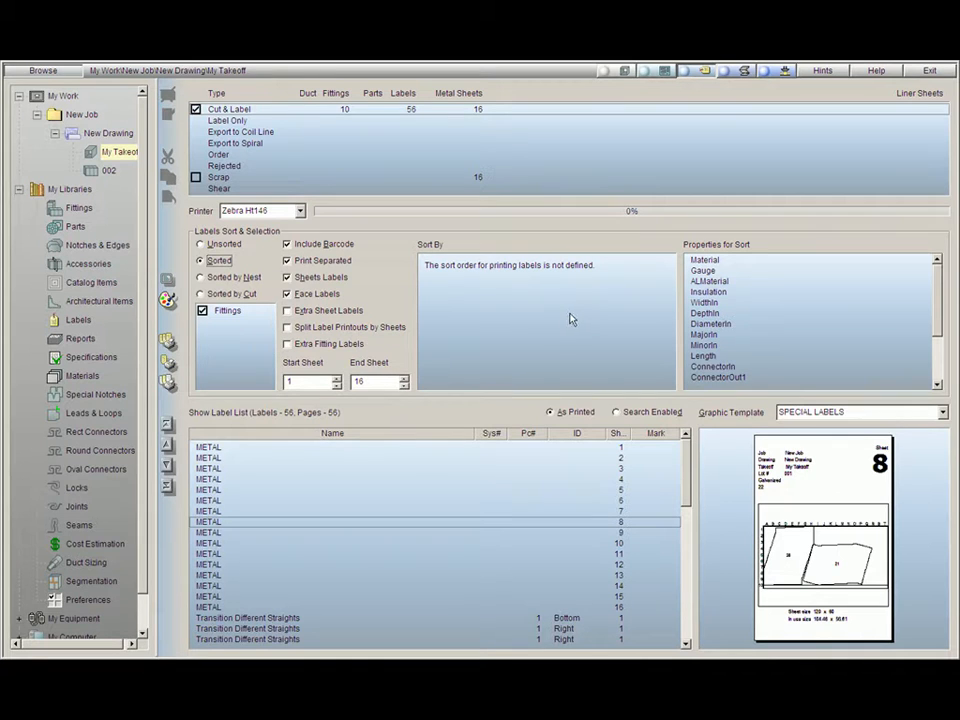
left_click(705, 271)
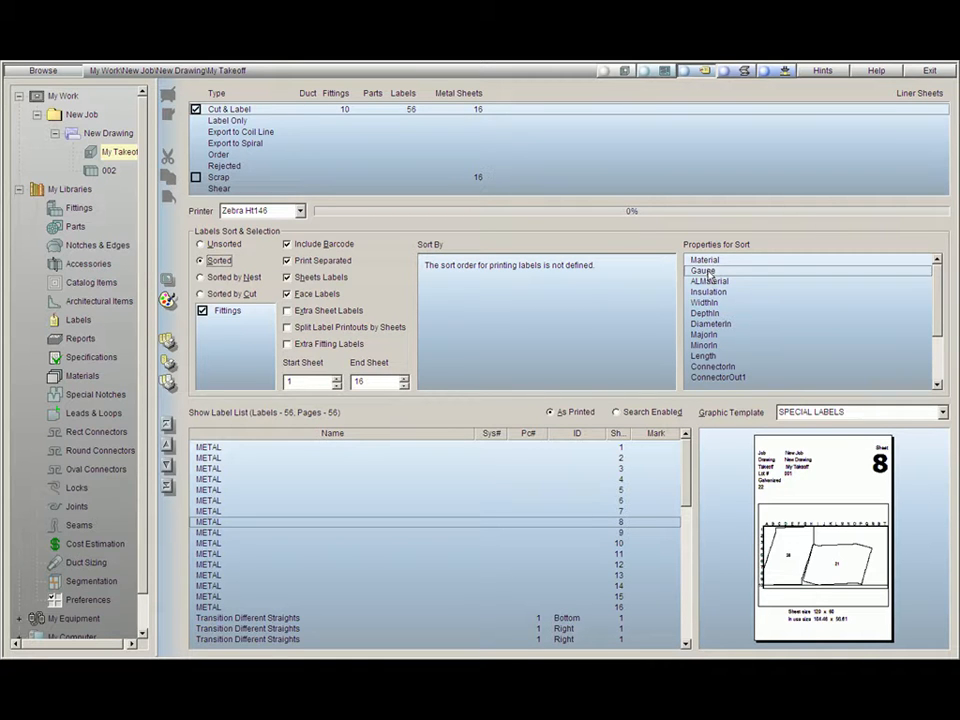
left_click_drag(530, 285, 533, 286)
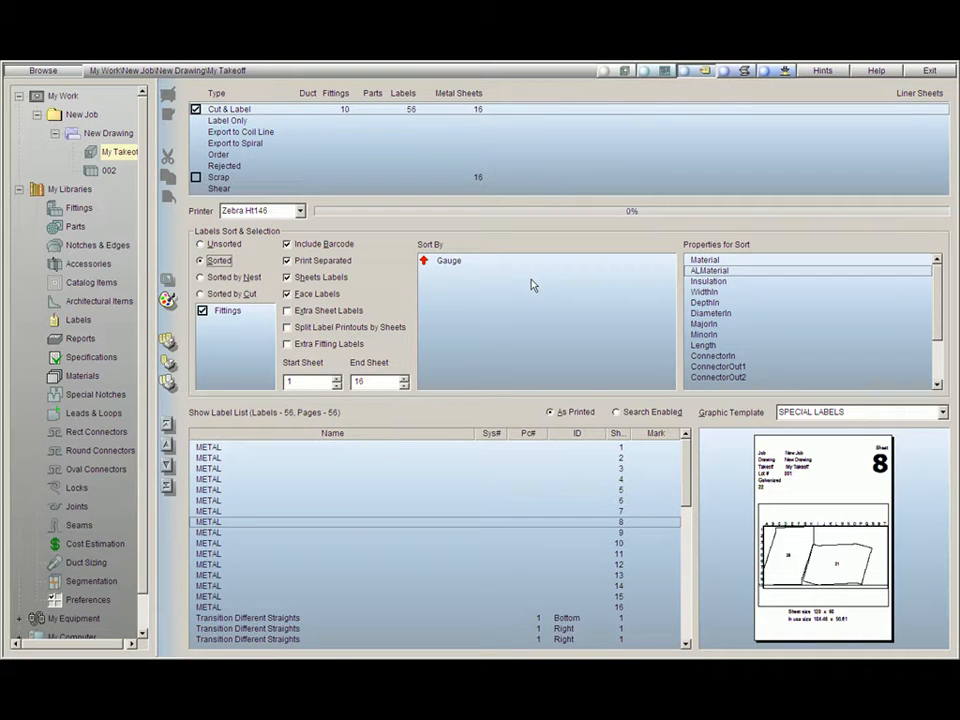
left_click_drag(712, 260, 583, 296)
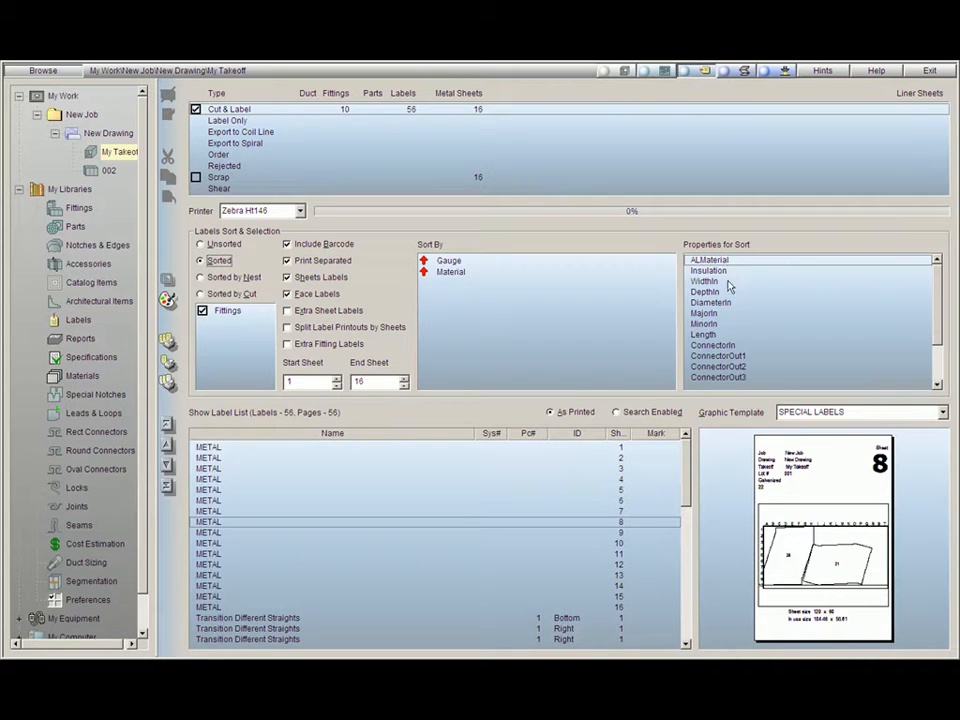
mouse_move(939, 321)
left_mouse_down()
mouse_move(940, 341)
mouse_move(933, 305)
left_mouse_up()
Set the label order to Sorted by Nest and check sheet 1's labels against its nest layout in the enlarged preview
left_click(201, 277)
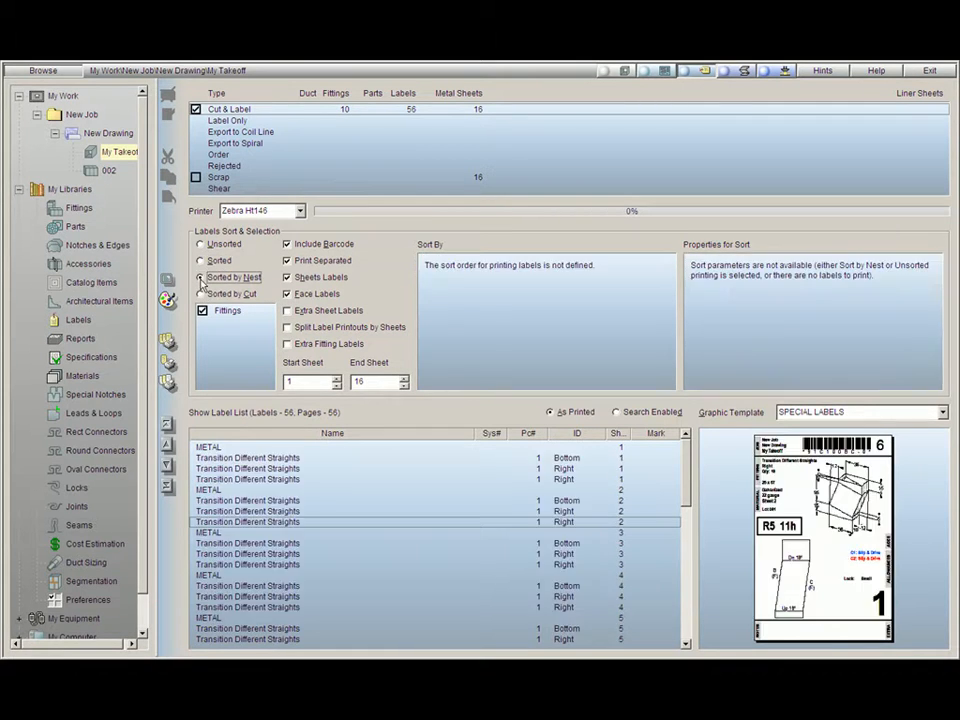
left_click(168, 280)
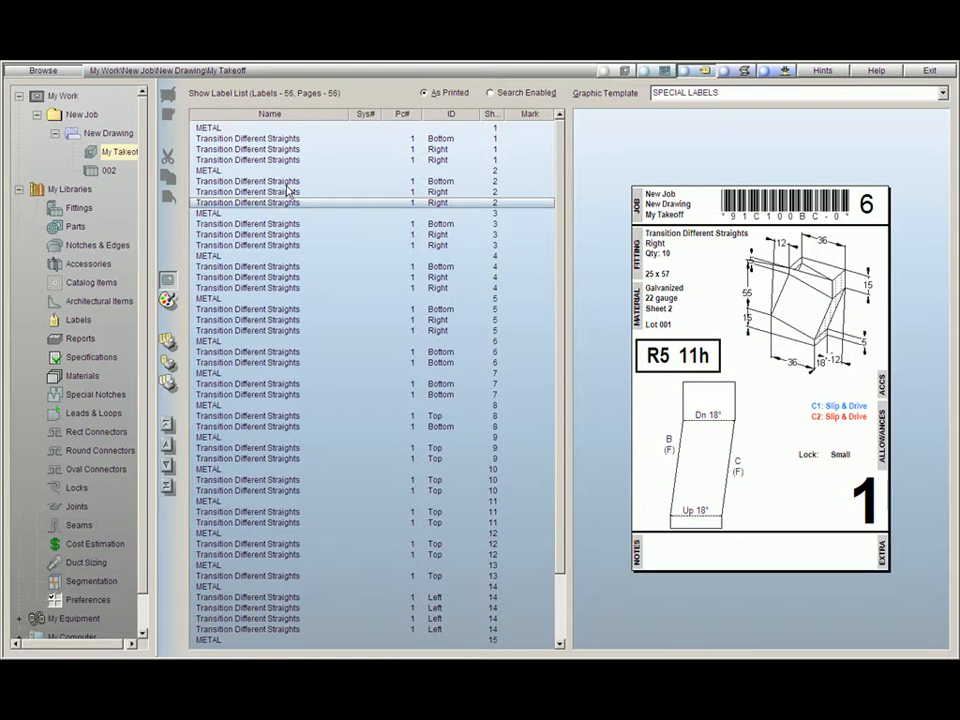
left_click(230, 129)
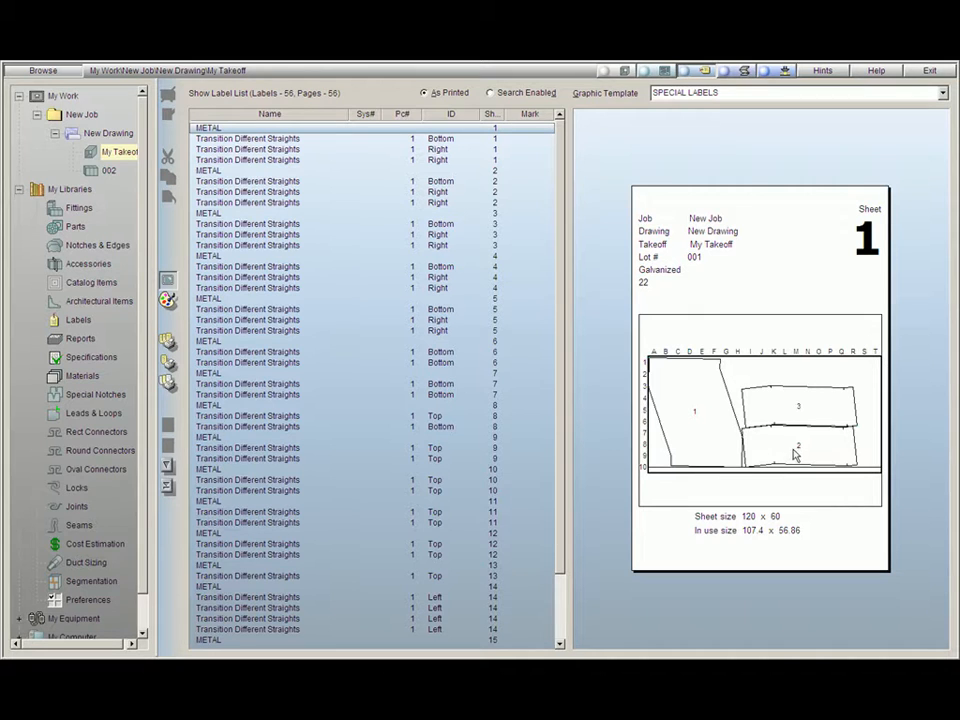
left_click(450, 140)
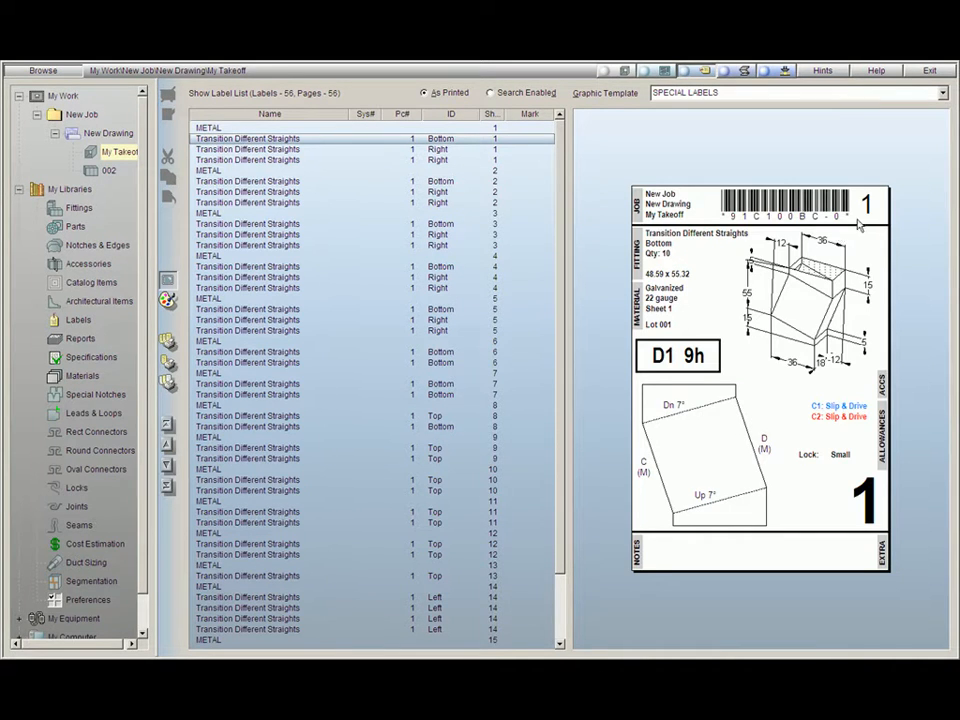
left_click(434, 150)
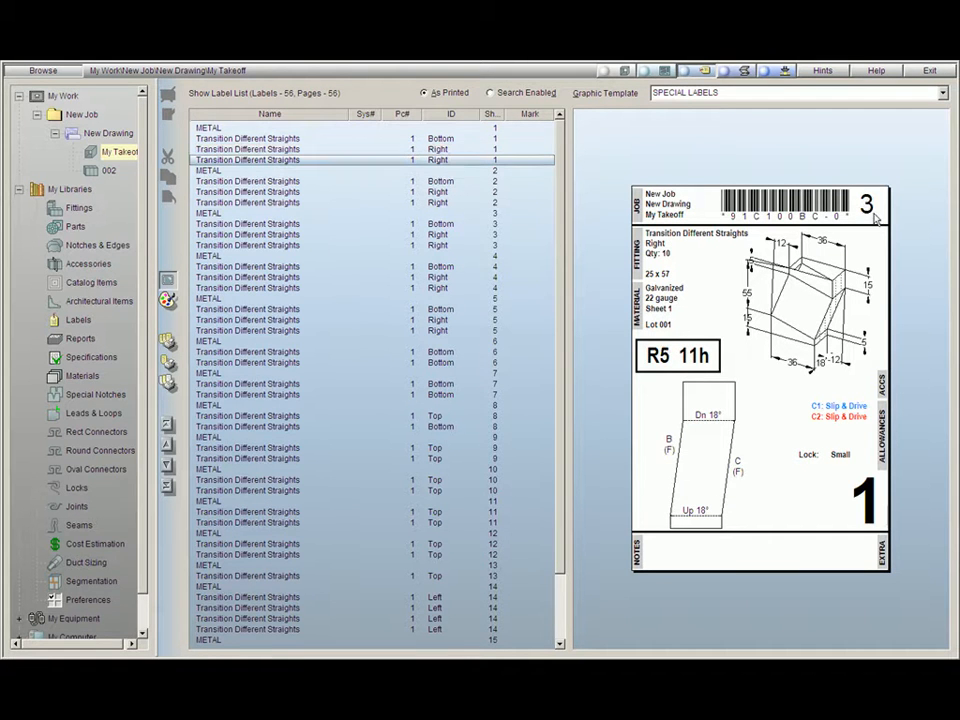
left_click(168, 281)
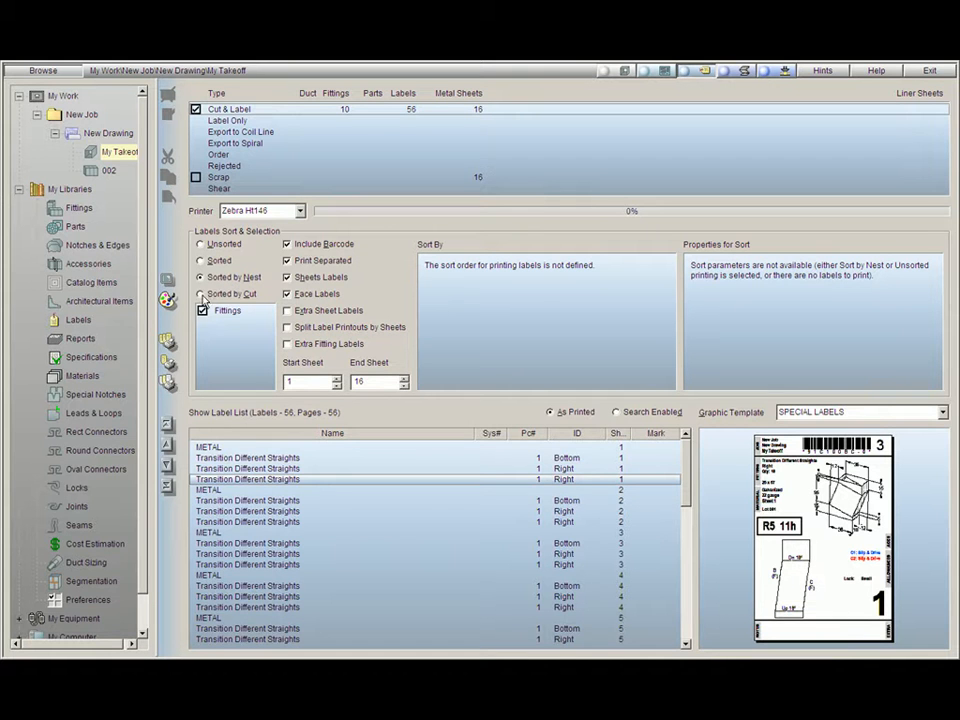
Set the label order to Sorted by Cut and check sheet 1's metal and fitting labels in the enlarged preview
left_click(168, 281)
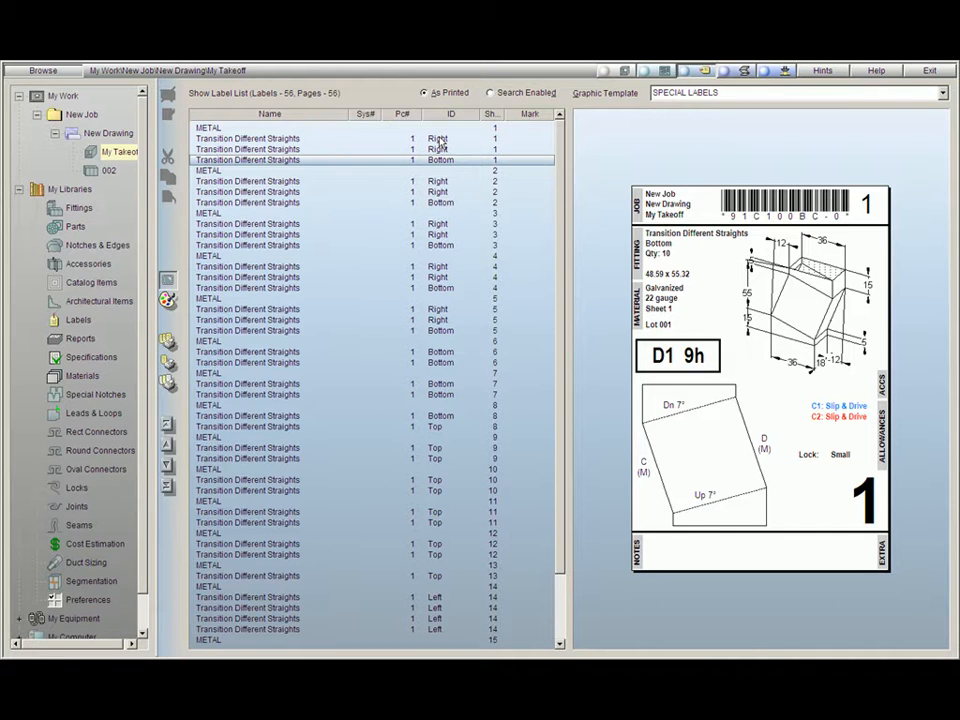
left_click(225, 129)
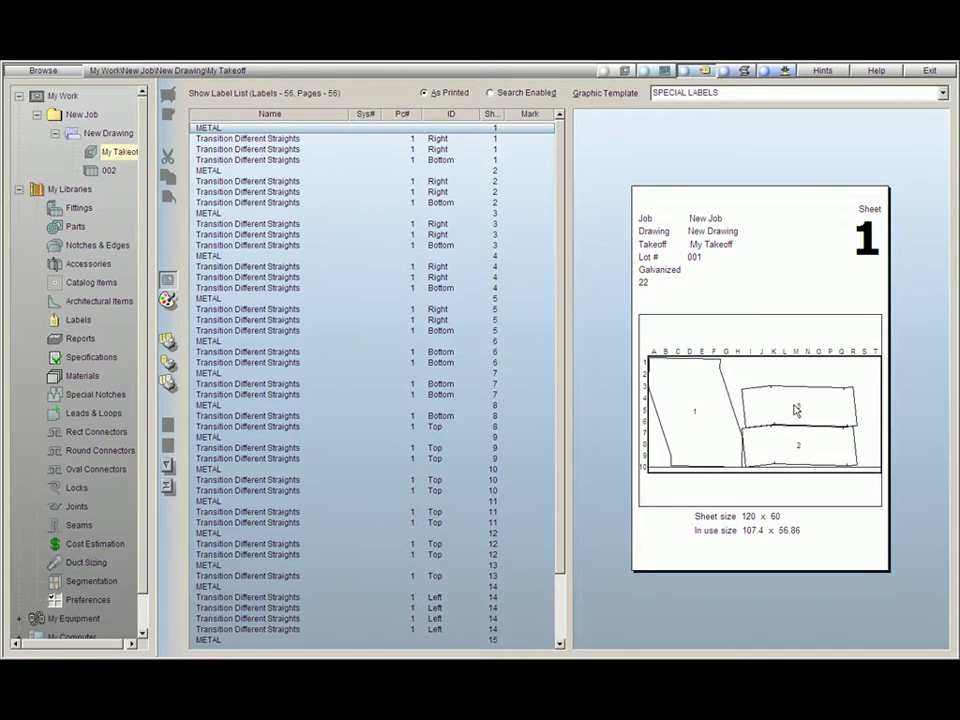
left_click(337, 139)
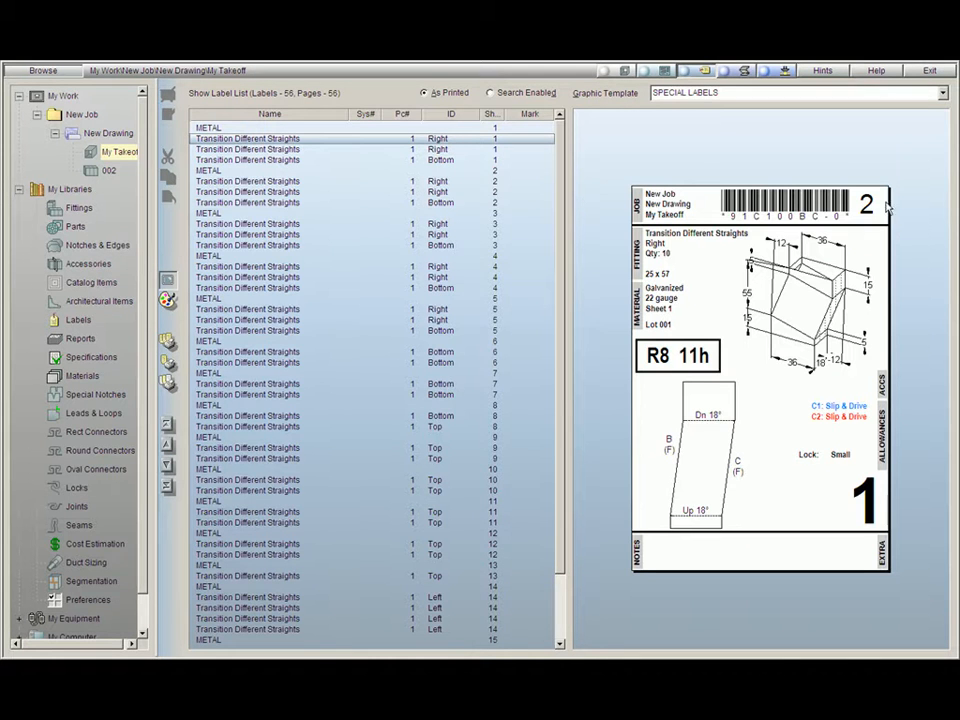
key("Down")
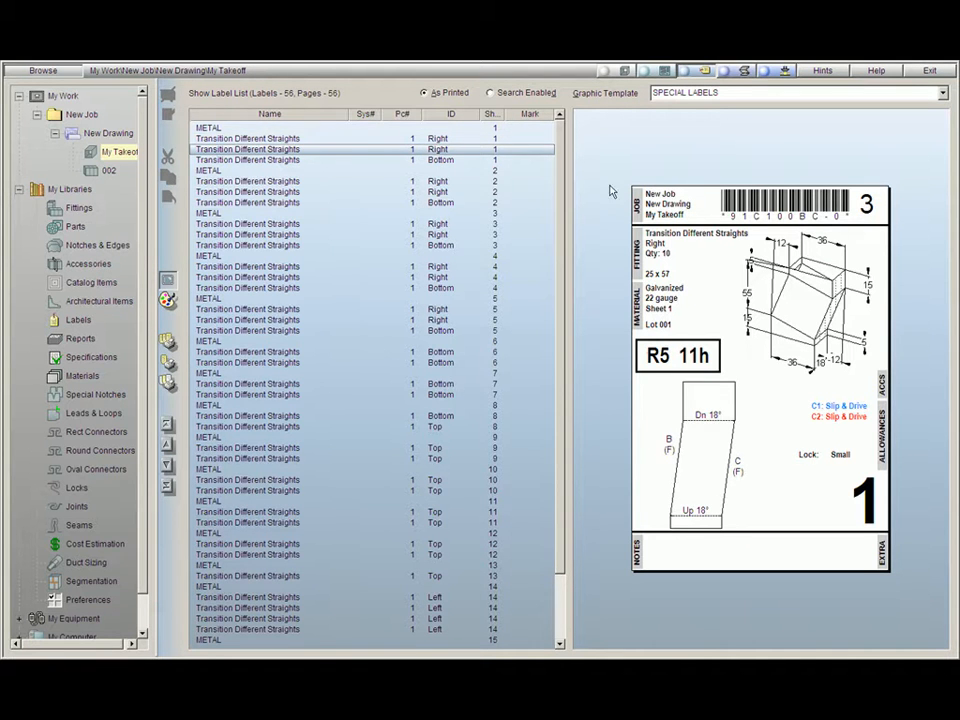
left_click(453, 163)
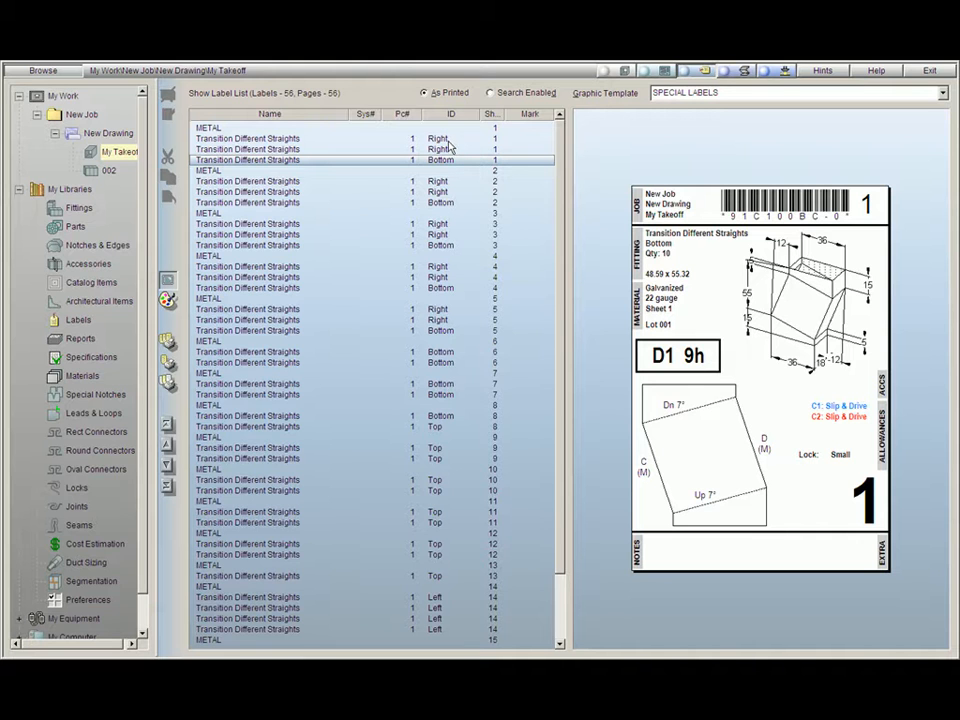
left_click(167, 281)
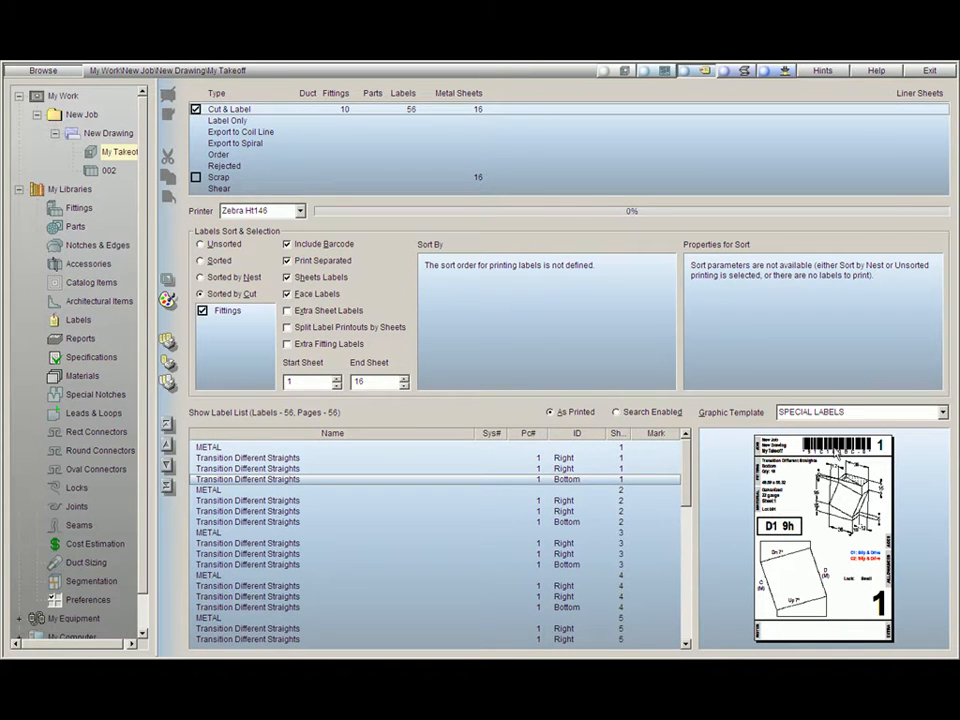
Switch Include Barcode, Sheets Labels and Face Labels off and back on one after another to compare the label list and preview
left_click(288, 244)
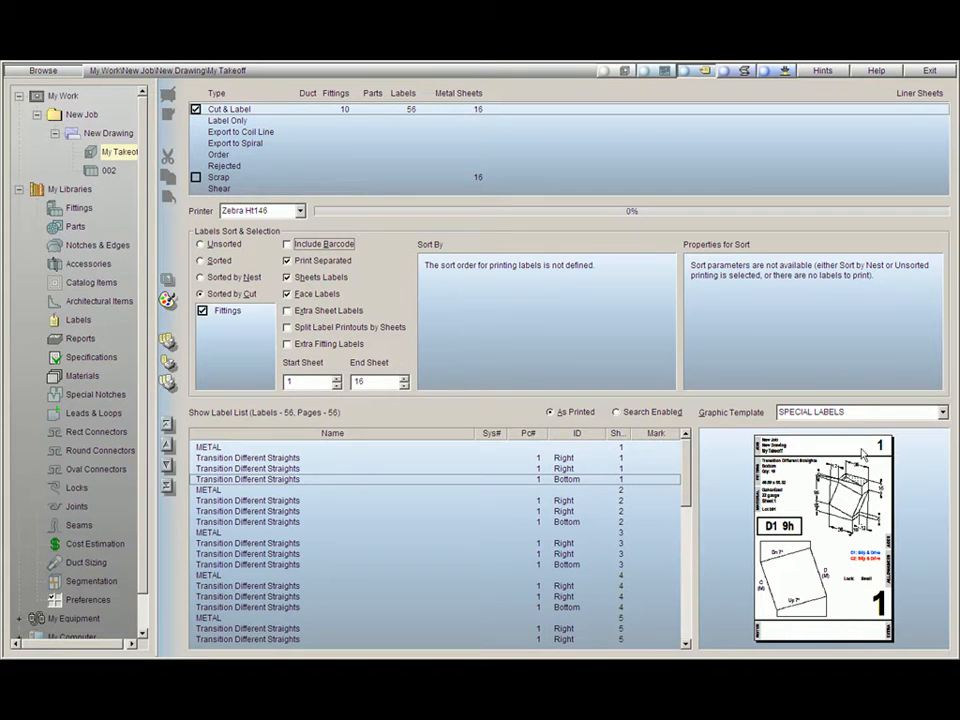
left_click(288, 244)
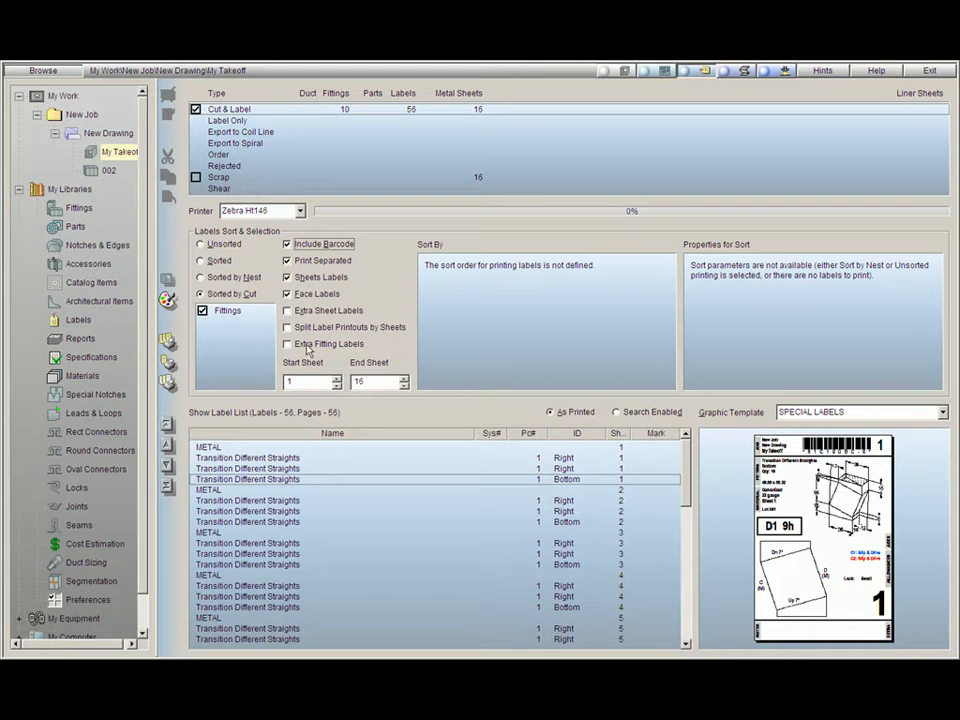
left_click(288, 277)
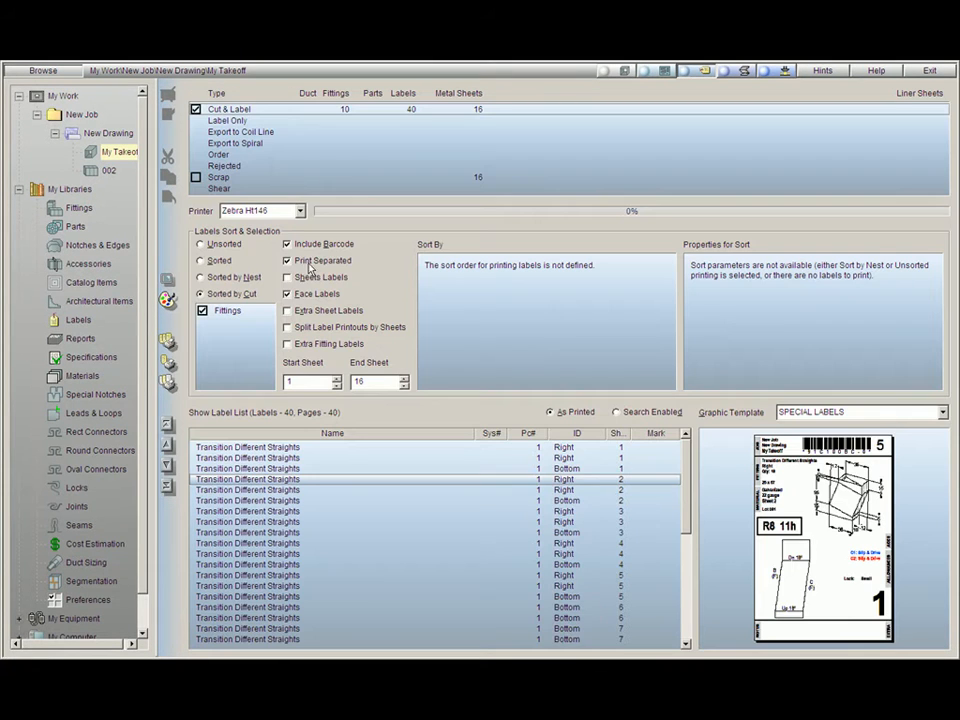
left_click(309, 276)
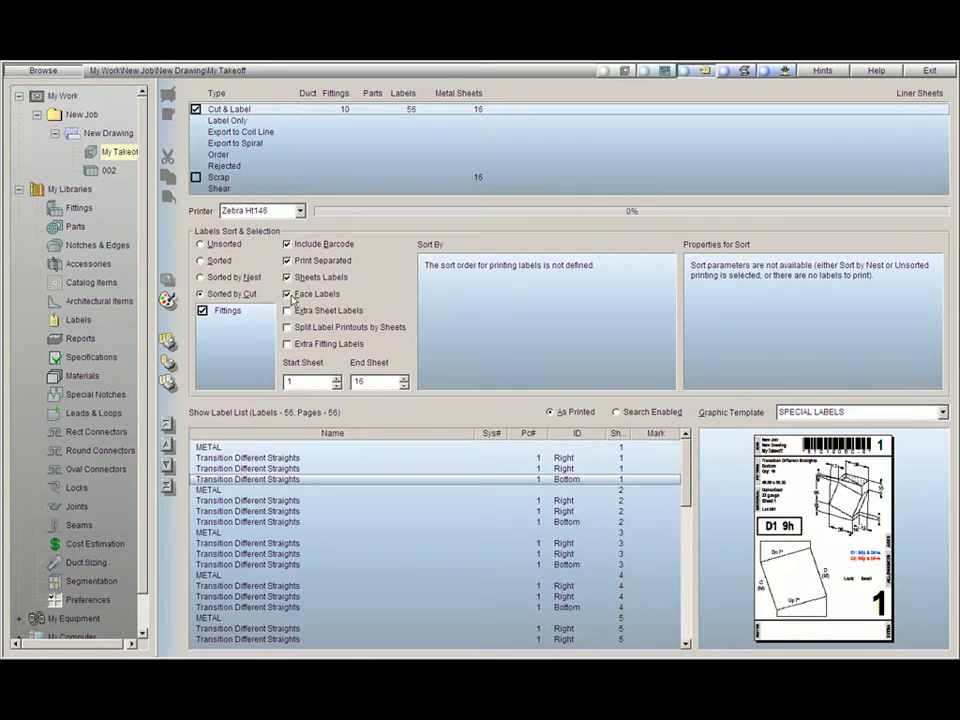
left_click(288, 294)
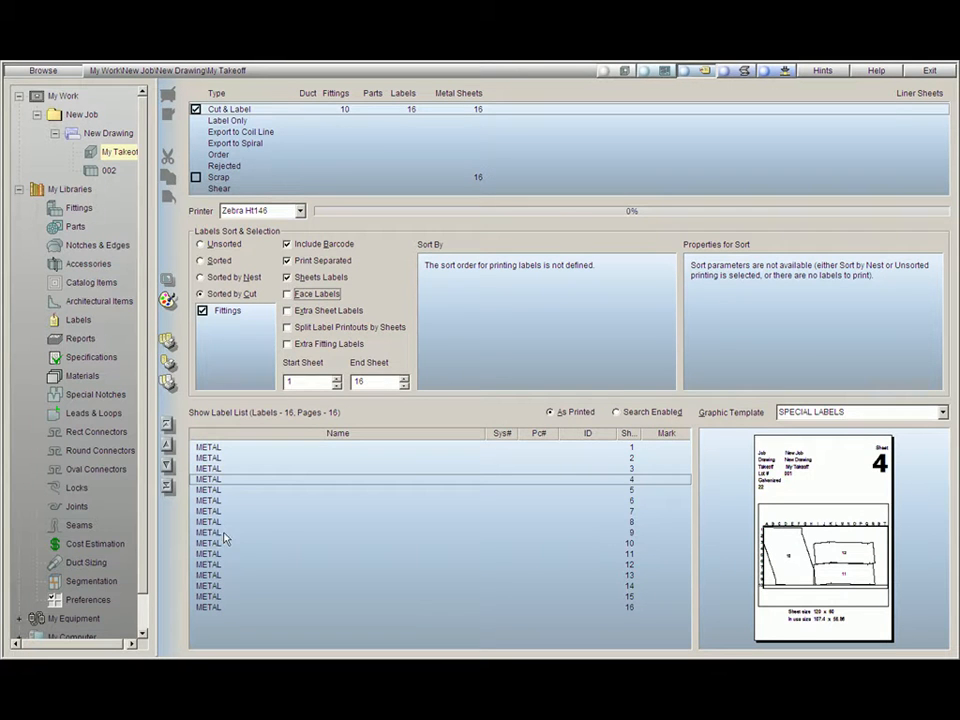
left_click(288, 294)
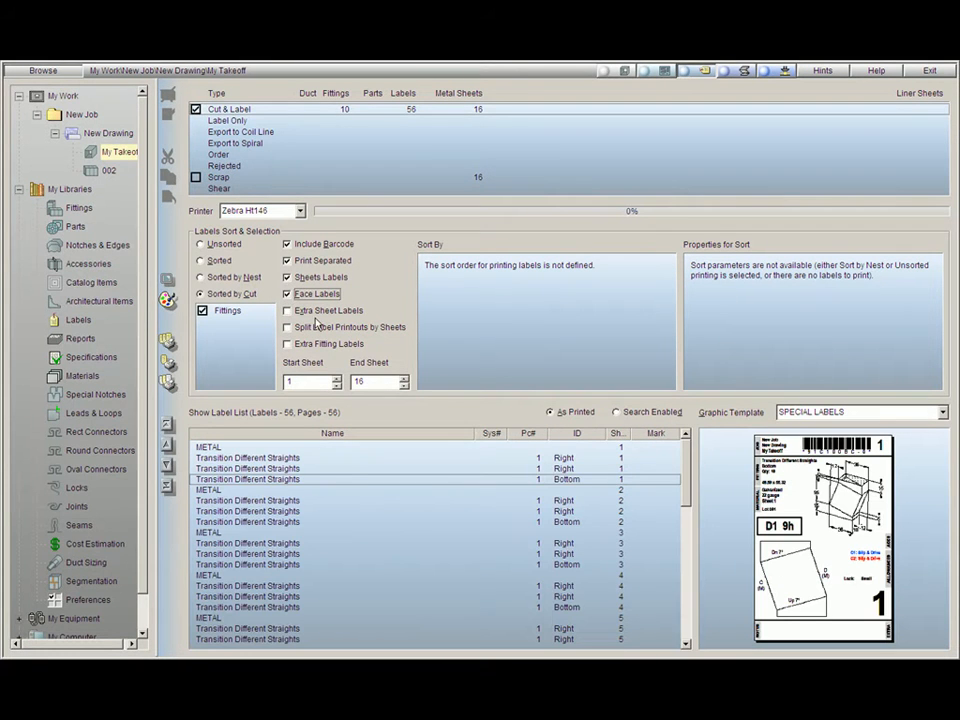
Include Extra Sheet Labels and check the sheet labels added to the enlarged label list
left_click(288, 311)
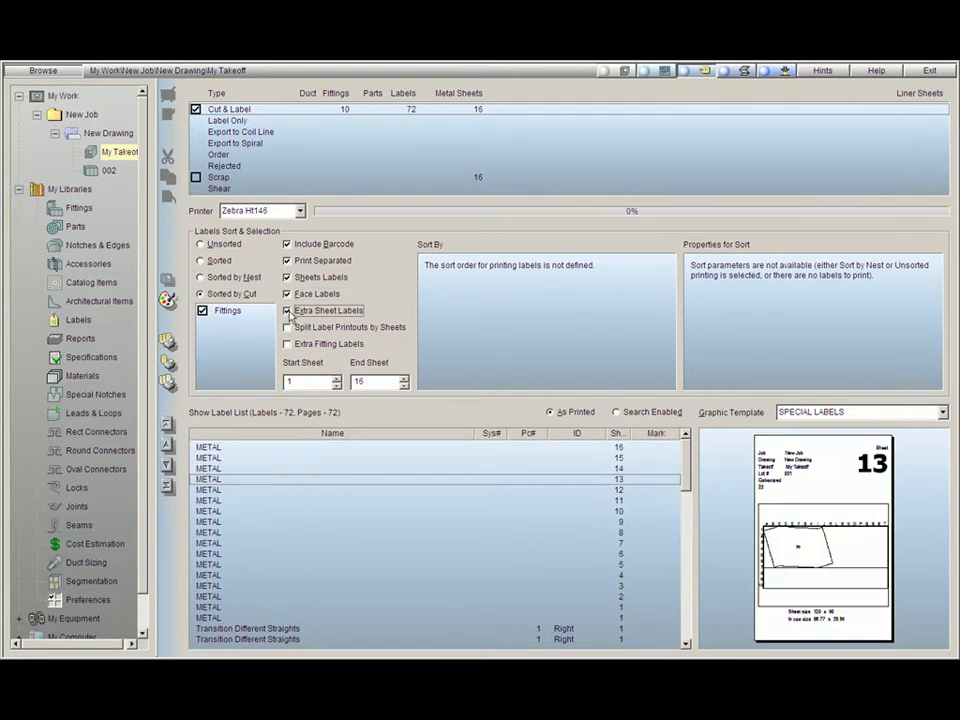
left_click(167, 280)
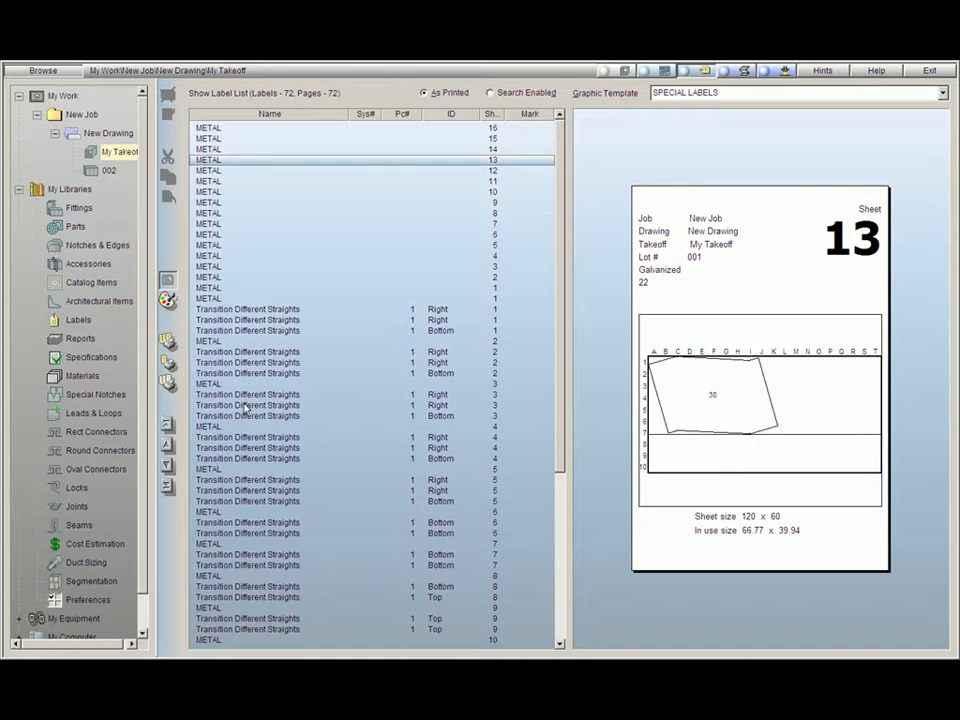
left_click(167, 280)
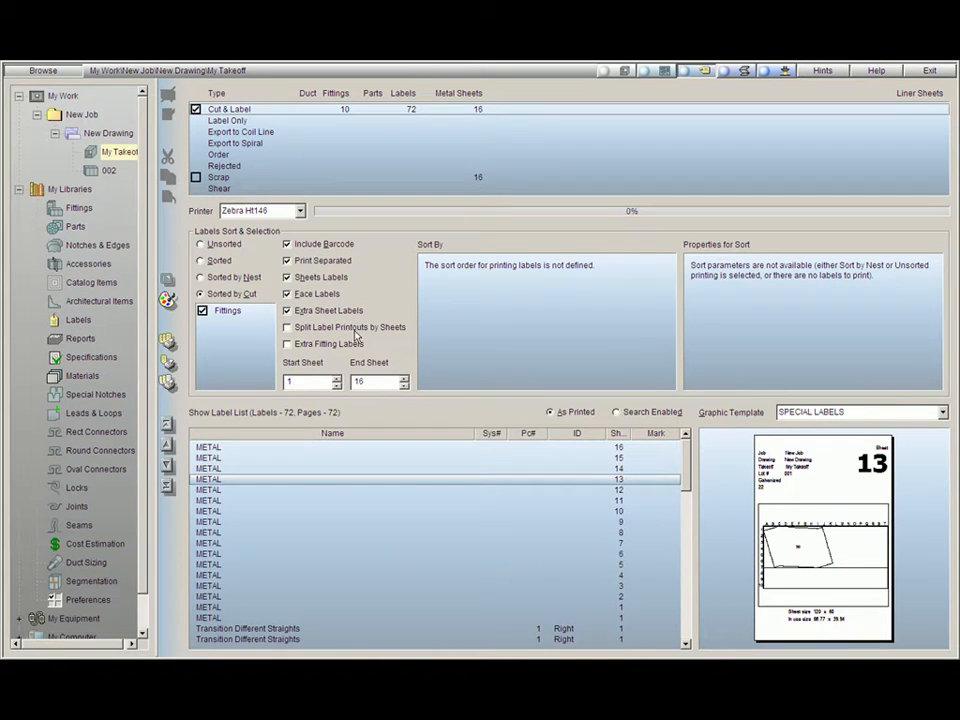
Enable Split Label Printouts by Sheets and Extra Fitting Labels, and look through the whole enlarged label list
left_click(288, 328)
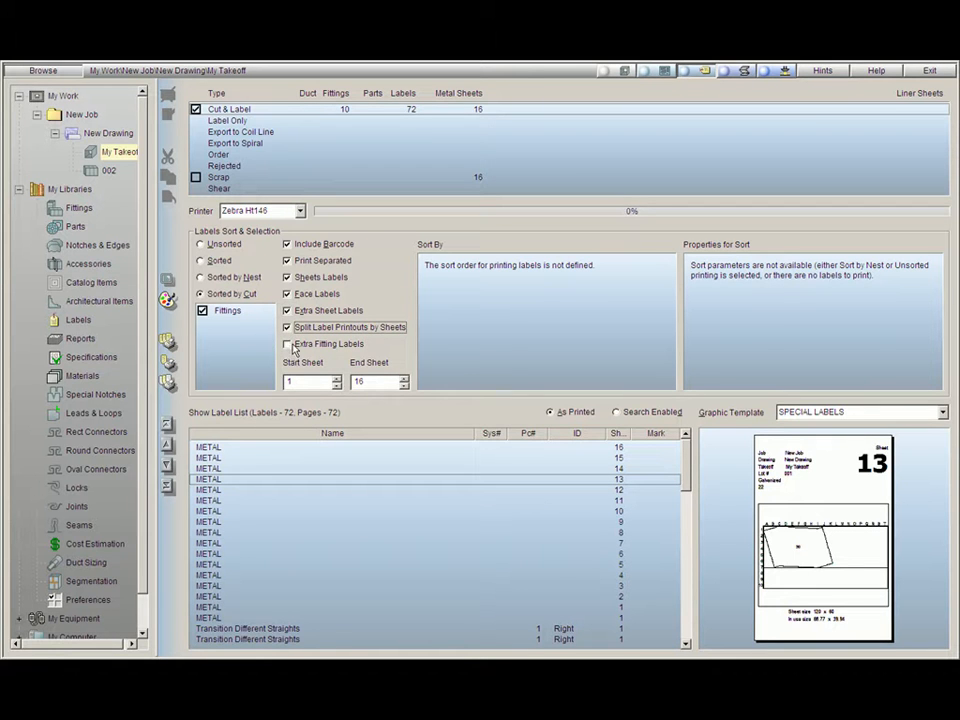
left_click(288, 344)
left_click(167, 281)
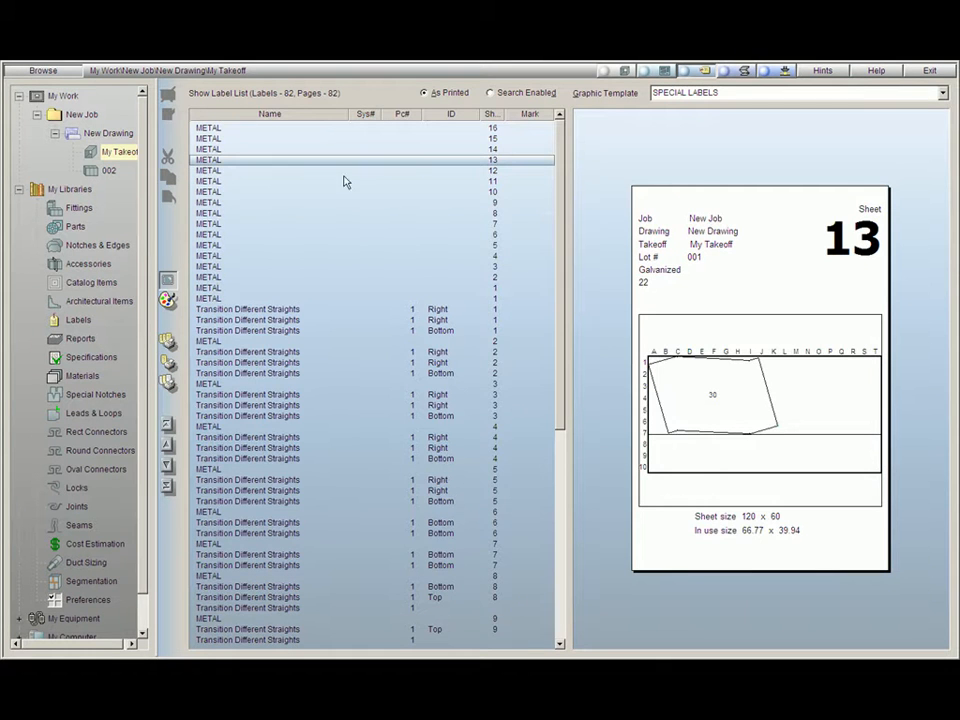
left_click_drag(563, 203, 555, 418)
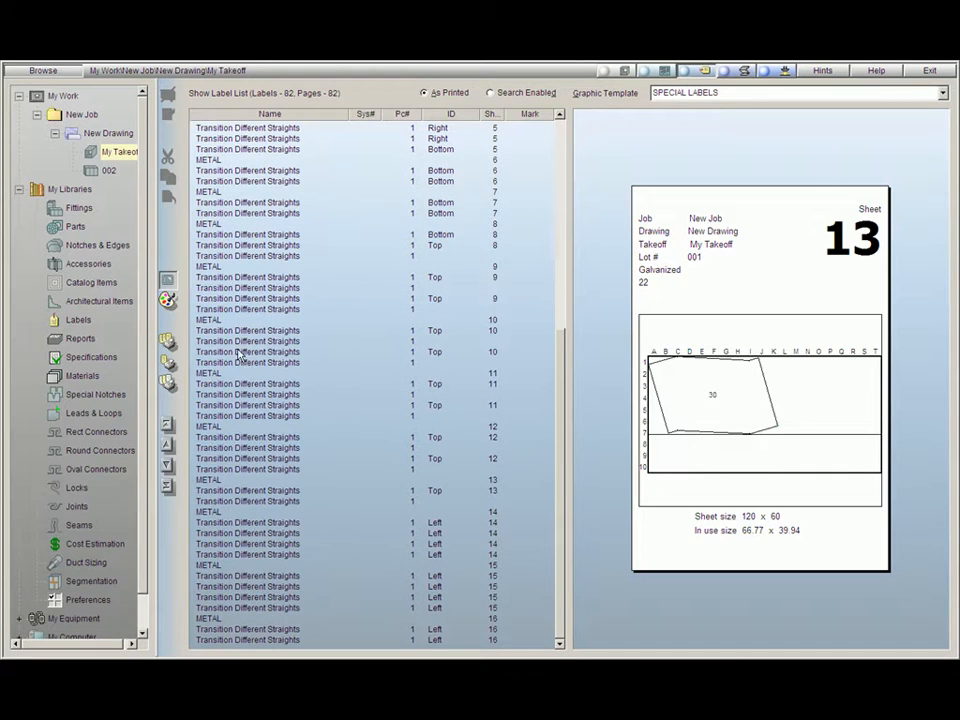
left_click_drag(551, 394, 591, 201)
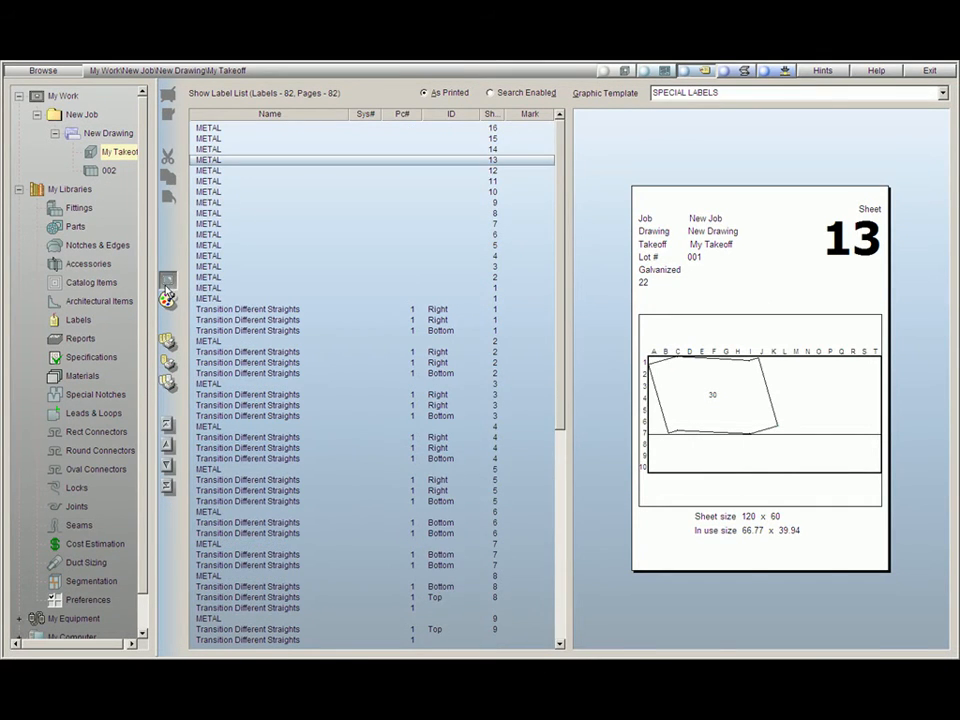
left_click(168, 282)
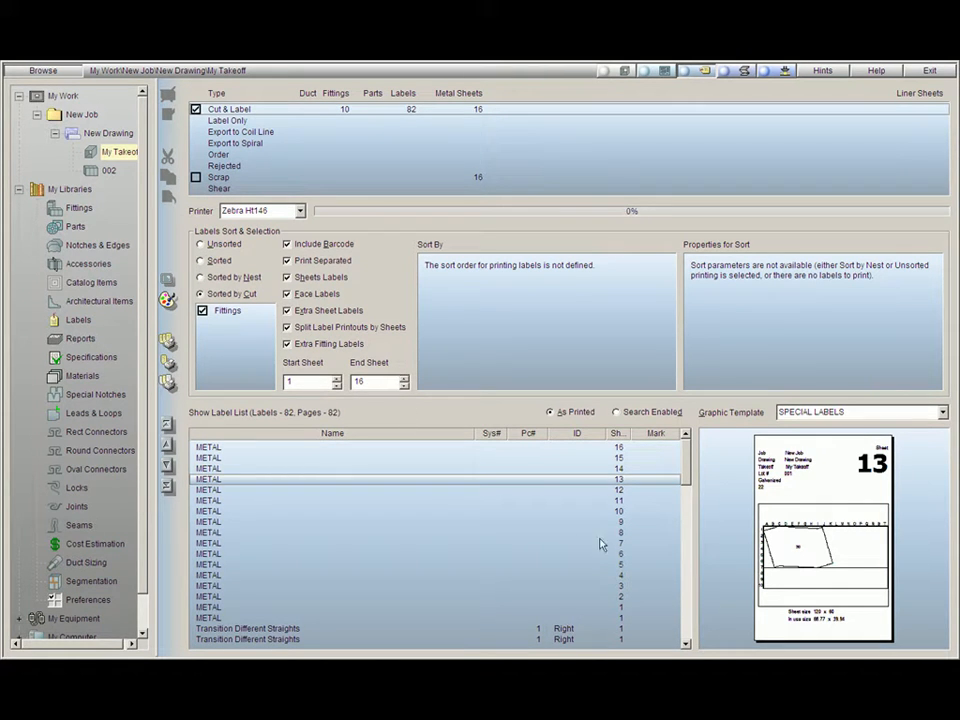
Try limiting the labels to end sheet 6, check the enlarged label list, and restore the end sheet to 16
left_click(404, 381)
left_click(404, 386)
left_click(404, 386)
left_click(404, 386)
left_click(404, 386)
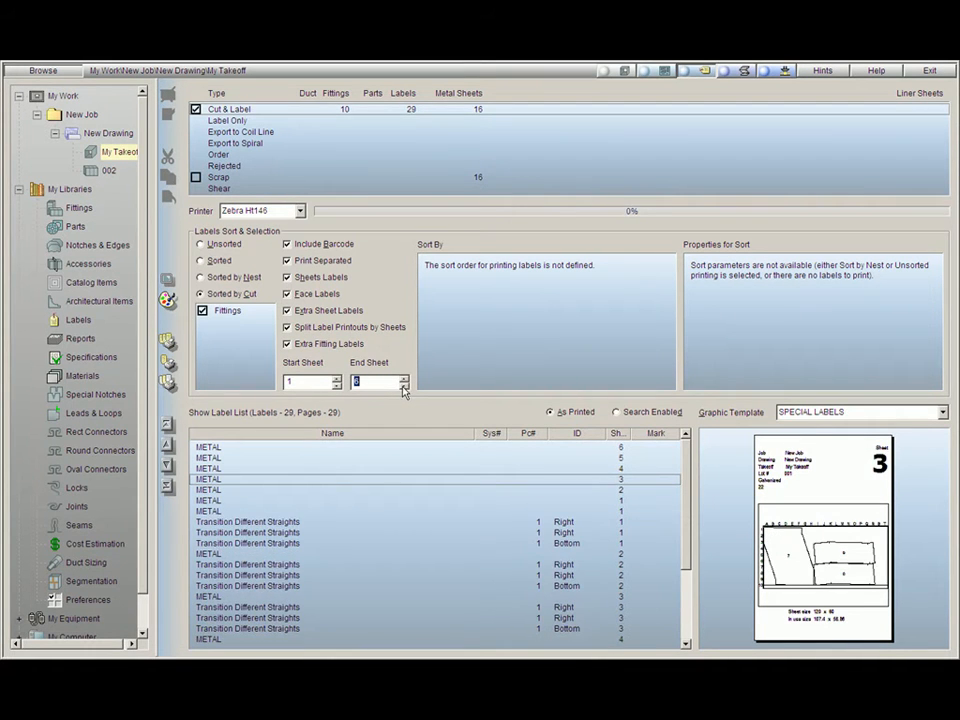
left_click(165, 279)
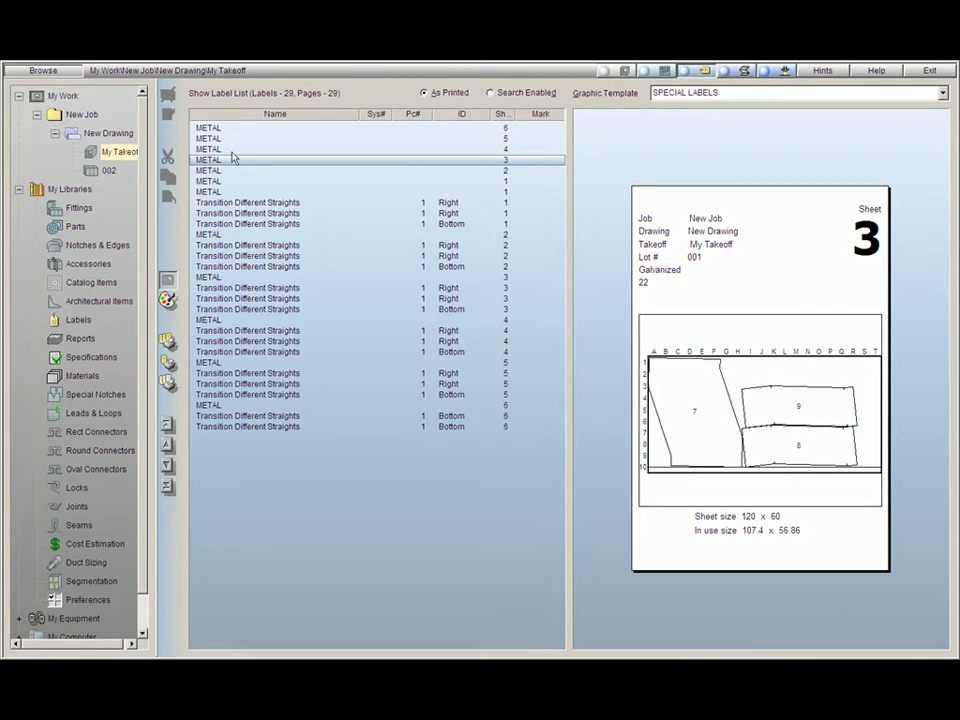
left_click(166, 279)
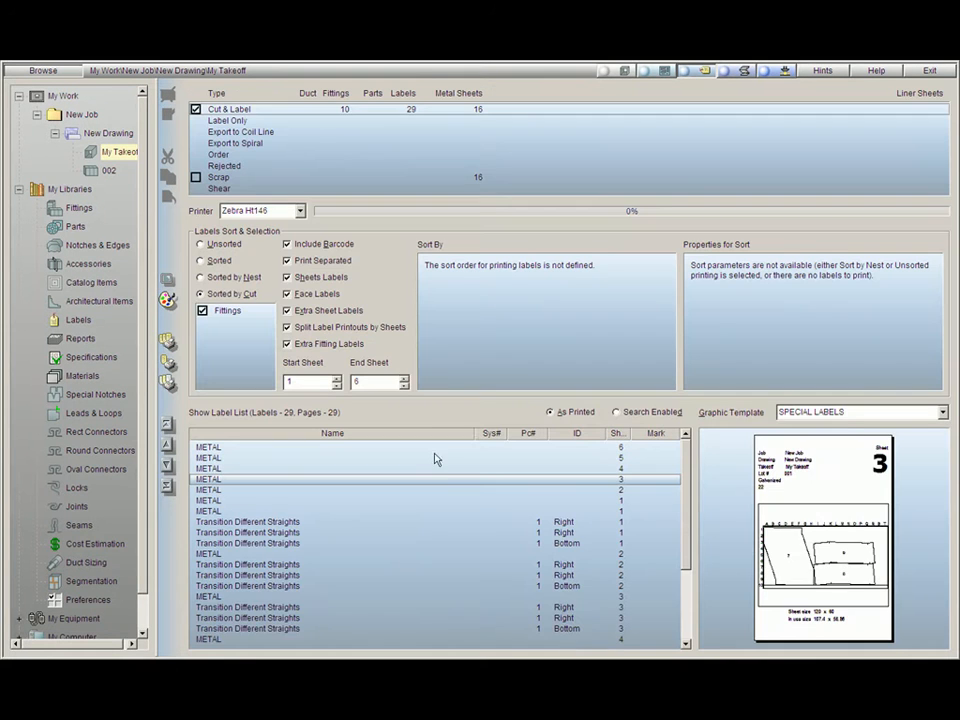
left_click(404, 378)
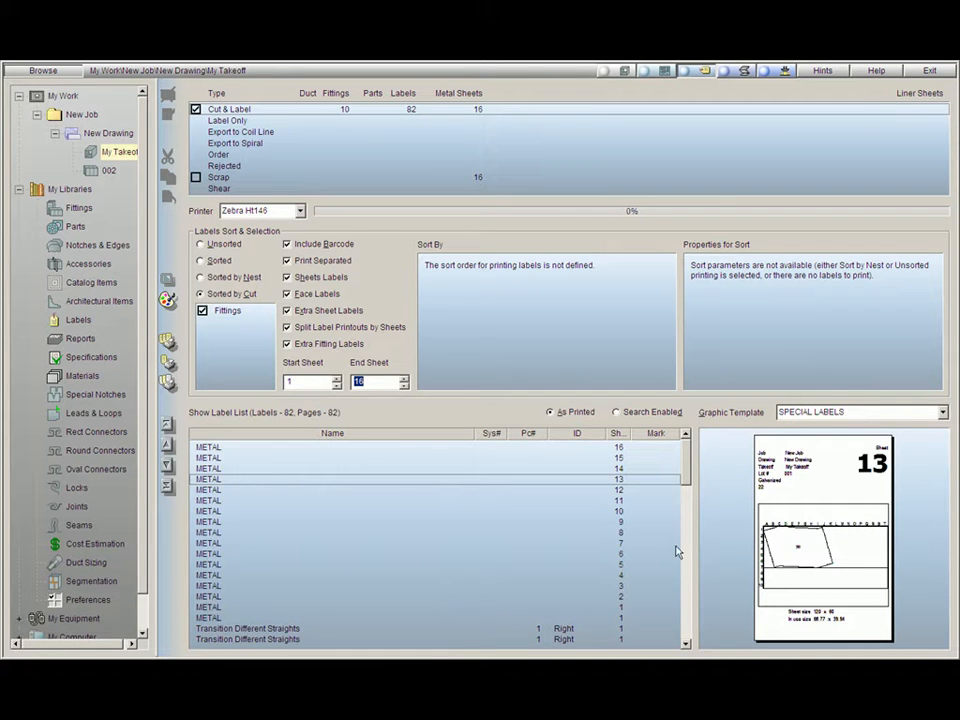
Page through the label previews, visiting the last and first labels and the METAL label of sheet 15
left_click(169, 448)
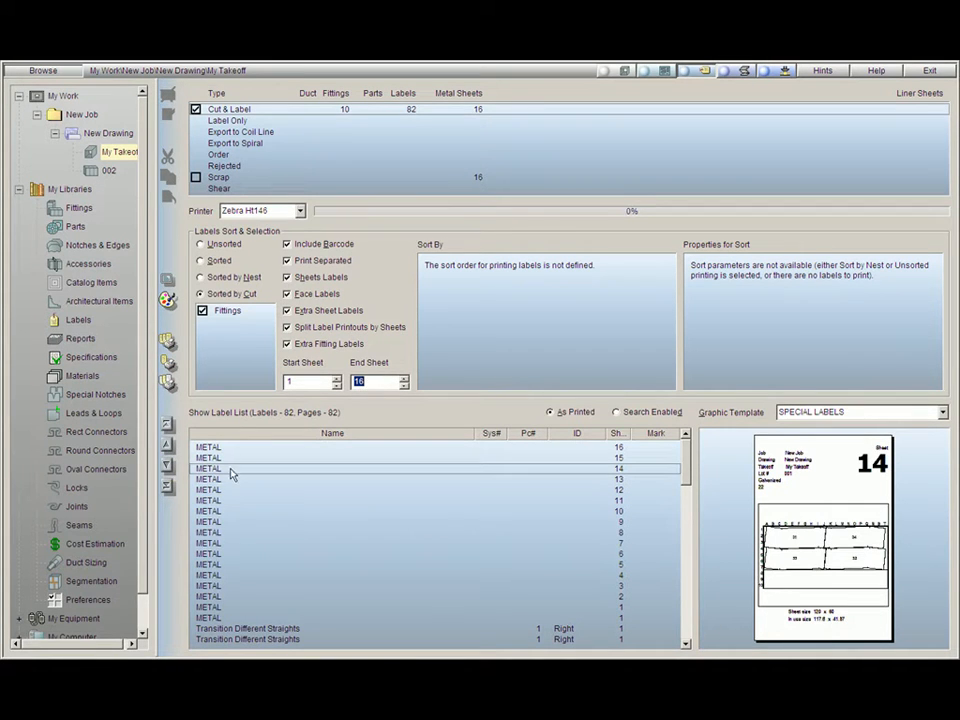
left_click(169, 447)
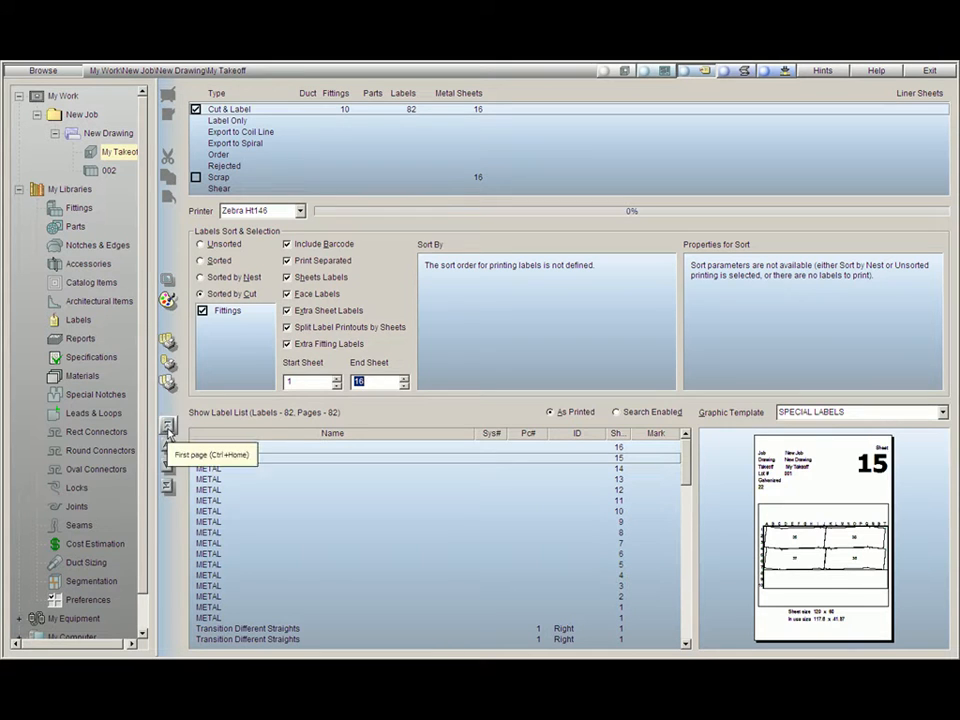
left_click(169, 486)
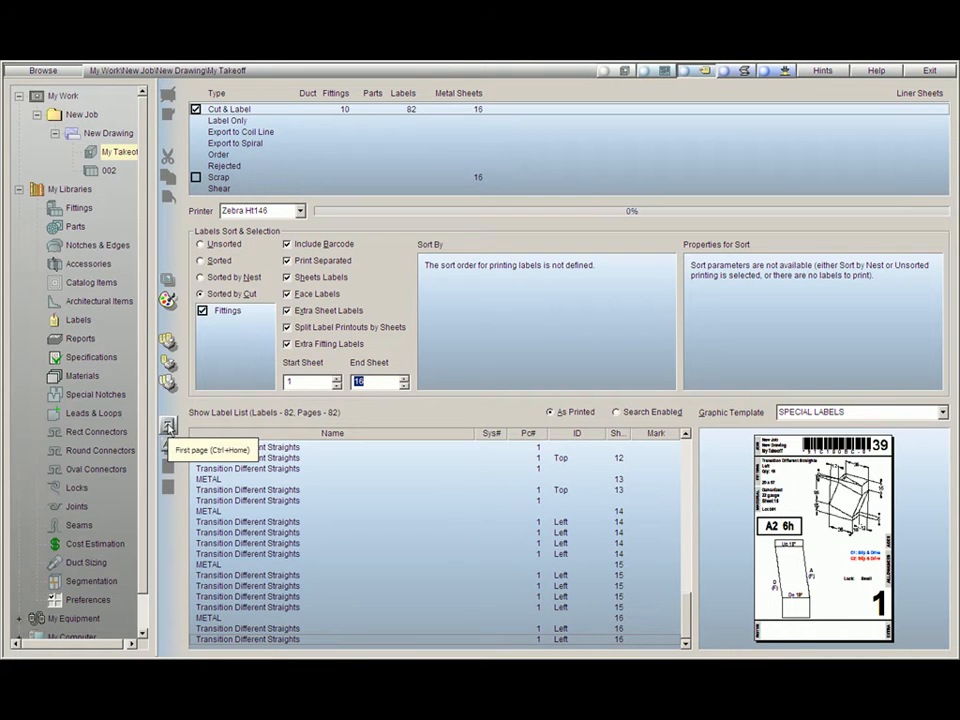
left_click(169, 428)
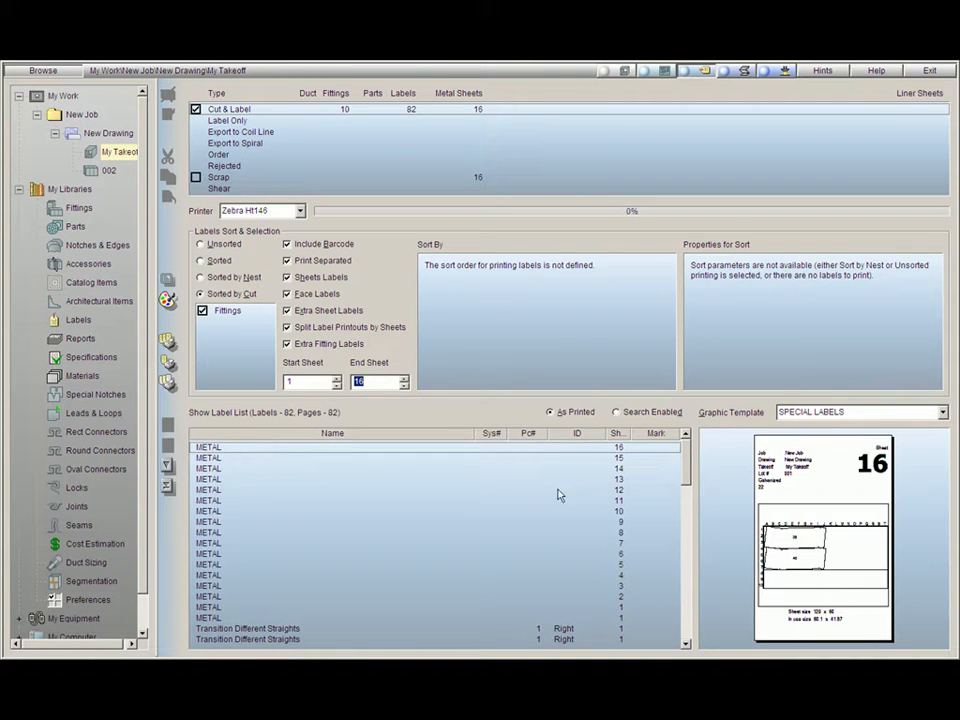
left_click(410, 460)
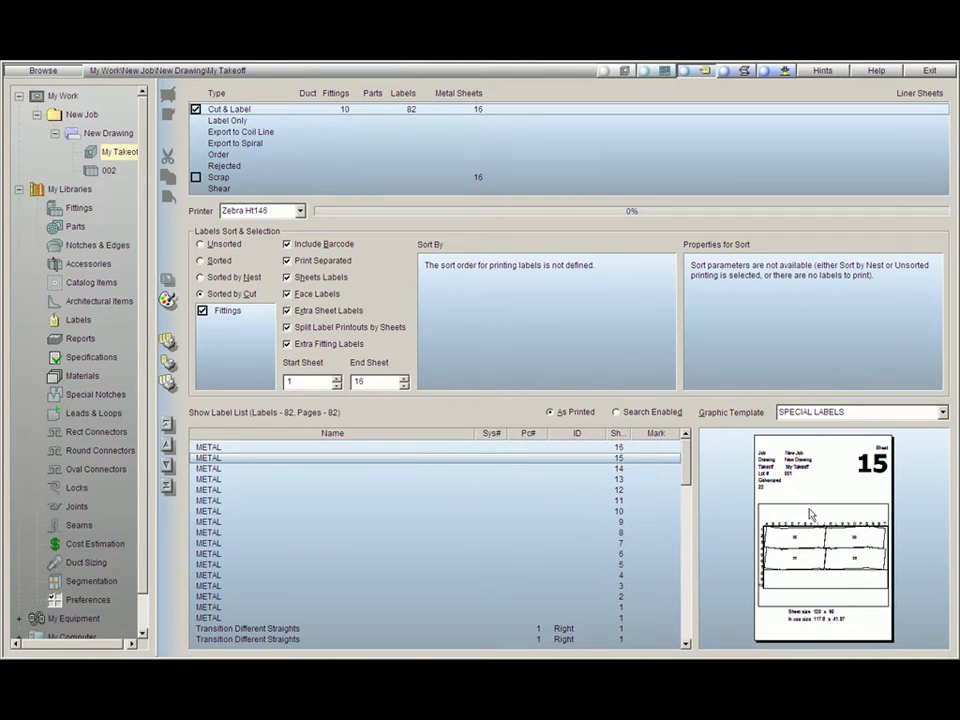
mouse_move(687, 476)
left_mouse_down()
mouse_move(690, 525)
mouse_move(687, 470)
left_mouse_up()
Try the Search Enabled list with sorting by Sys# and sheet number, and return to the As Printed list
left_click(616, 412)
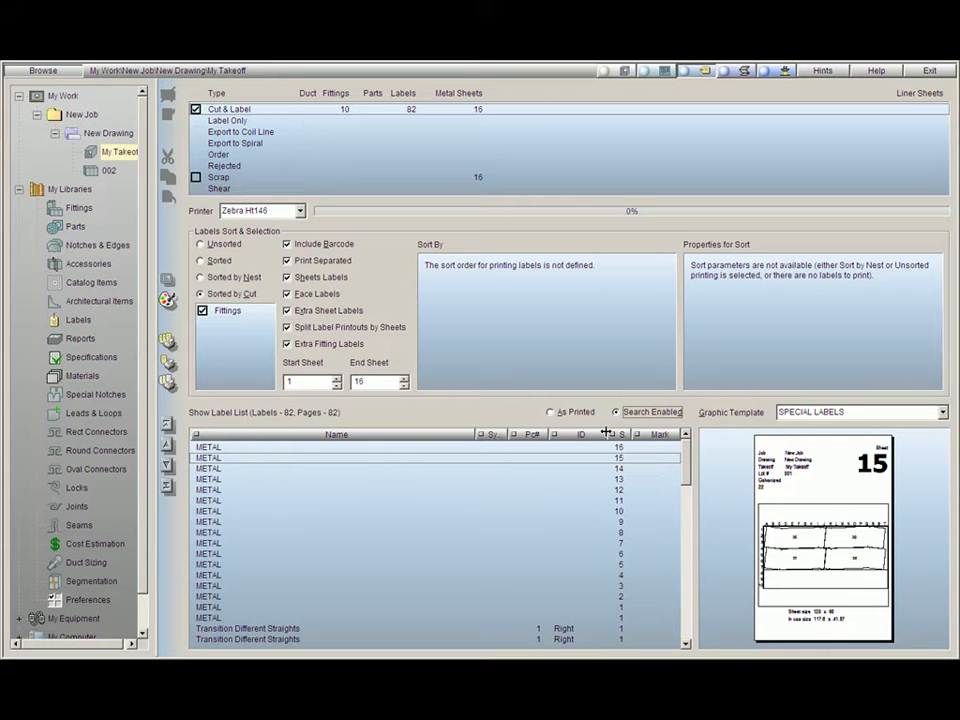
double_click(508, 434)
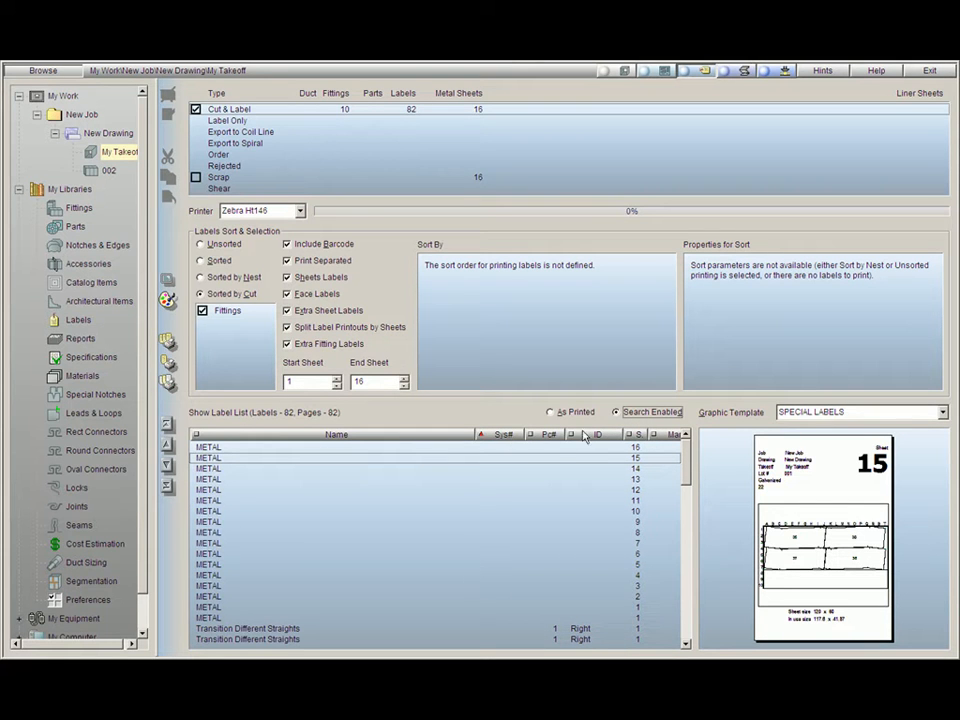
double_click(566, 434)
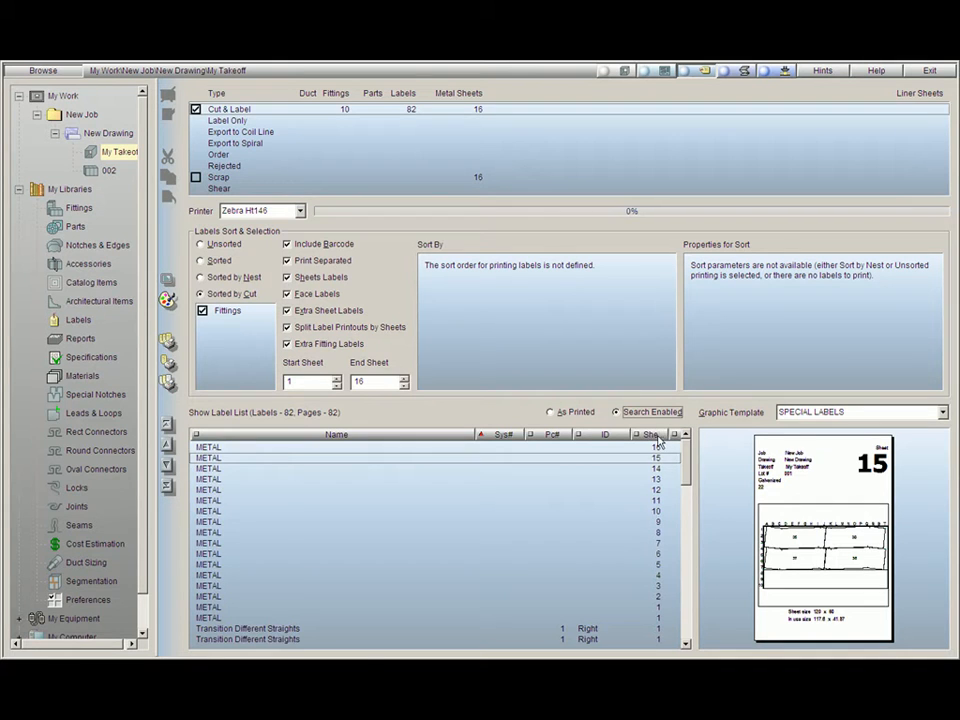
double_click(652, 434)
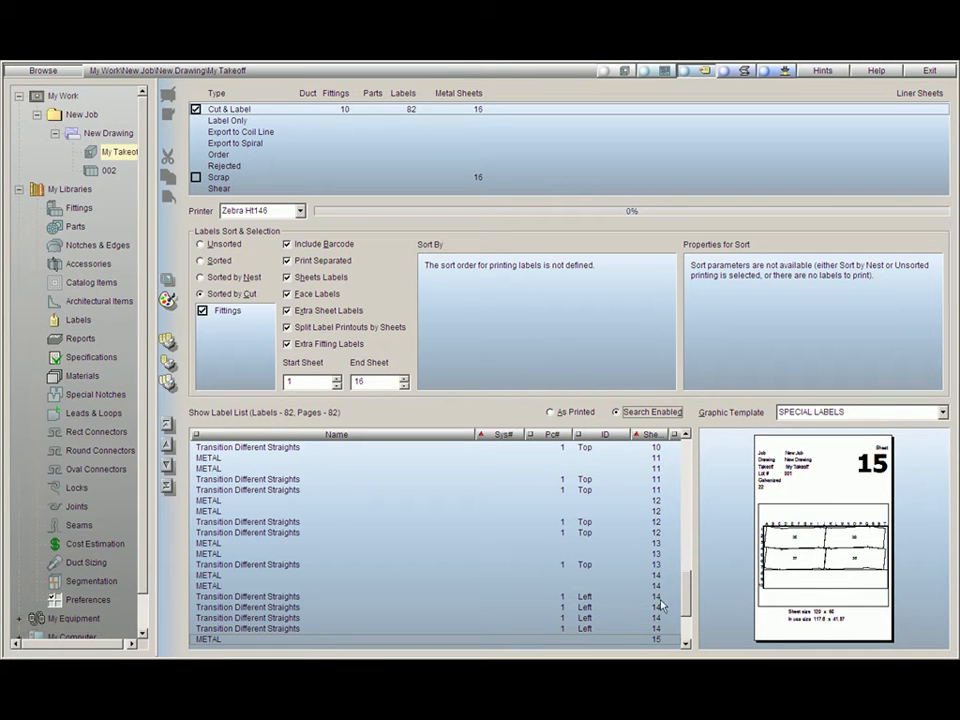
left_click(555, 412)
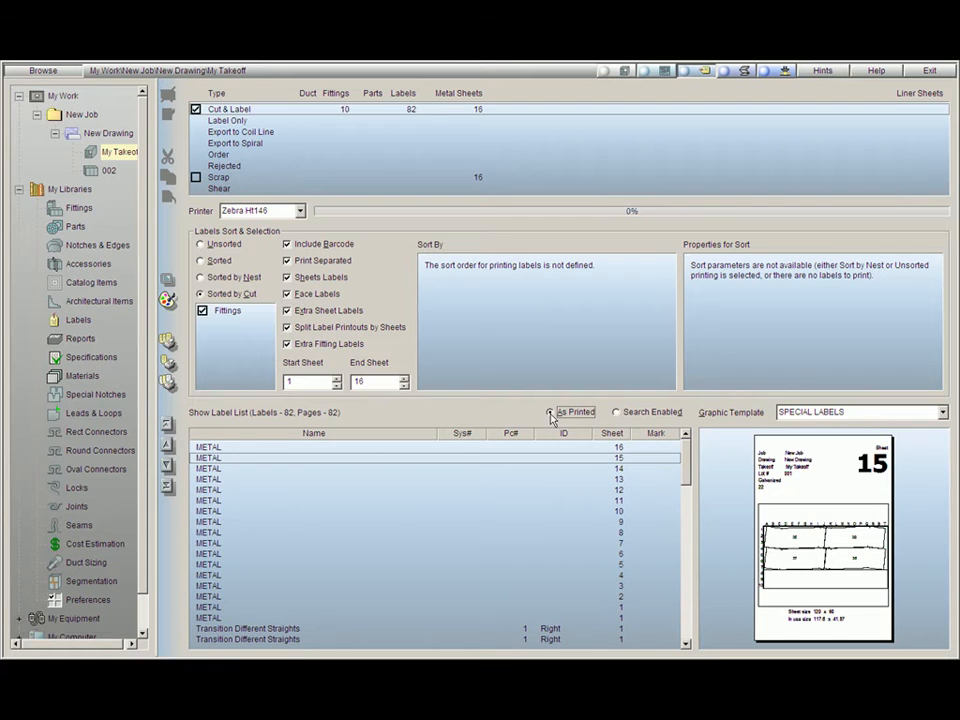
Look through the available graphic templates and keep SPECIAL LABELS
left_click(943, 413)
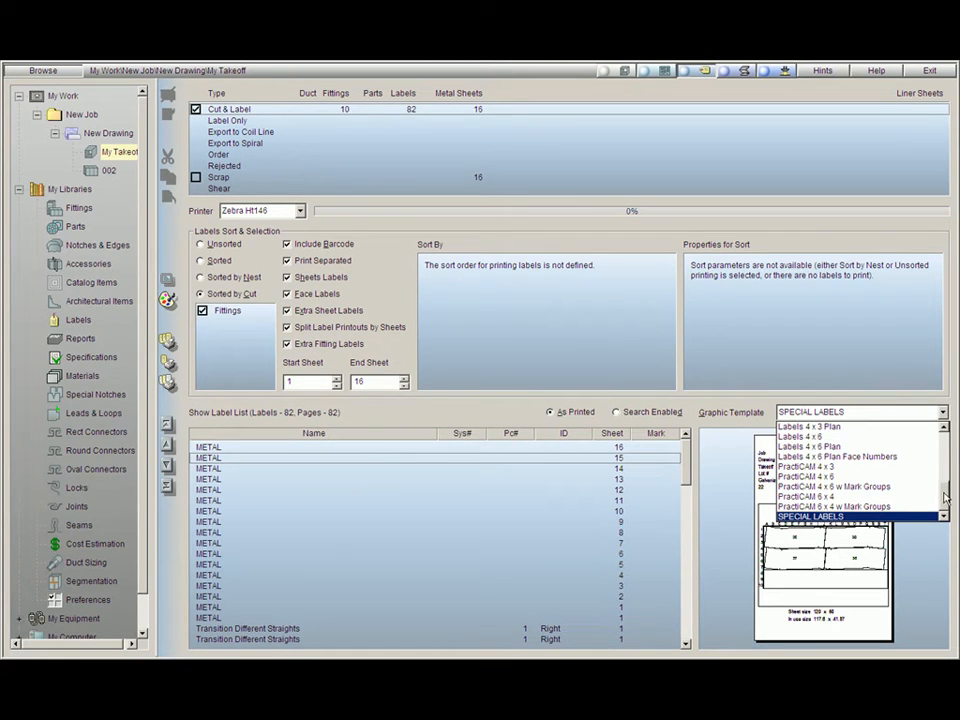
mouse_move(944, 497)
left_mouse_down()
mouse_move(941, 449)
mouse_move(944, 497)
left_mouse_up()
left_click(876, 516)
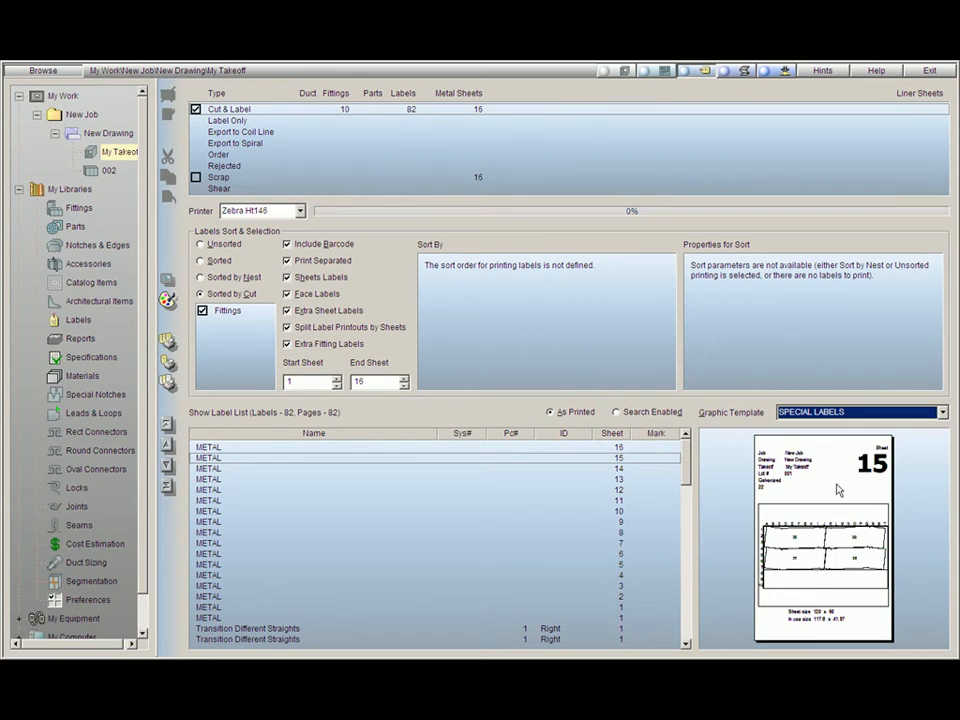
Preview sheet 1's second Right fitting label enlarged and set its graphic template to PractiCAM 4 x 3
left_click(679, 468)
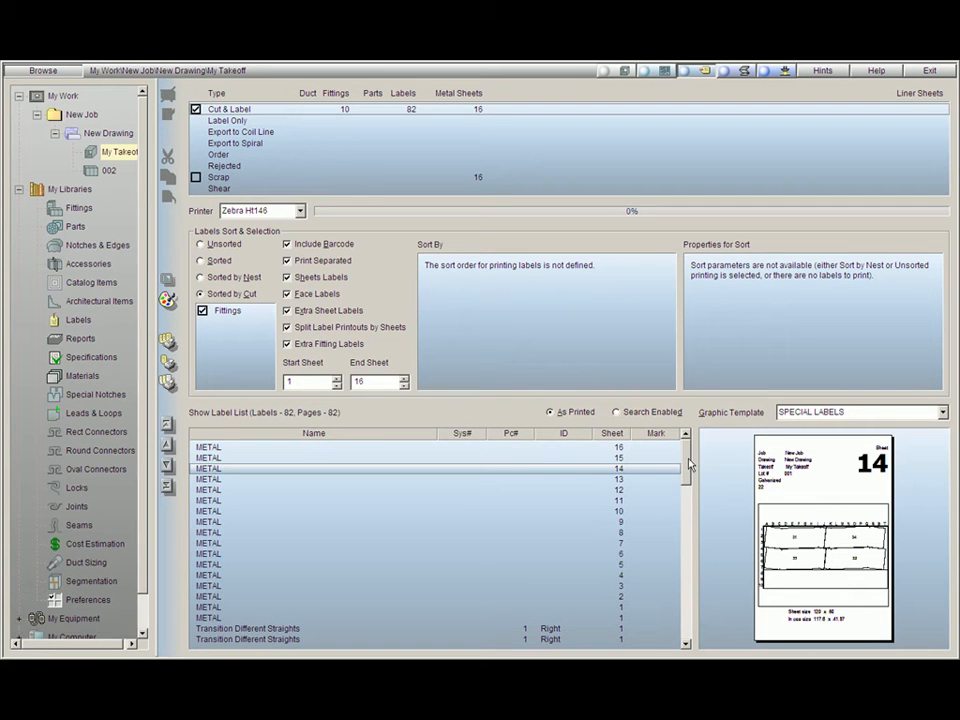
left_click(168, 280)
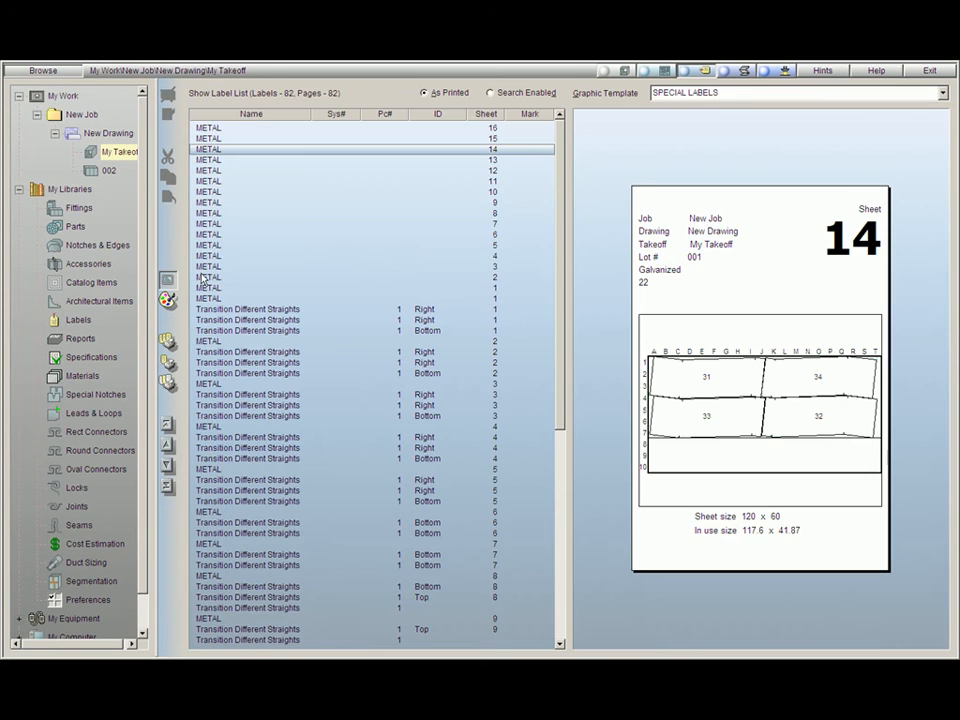
left_click(266, 320)
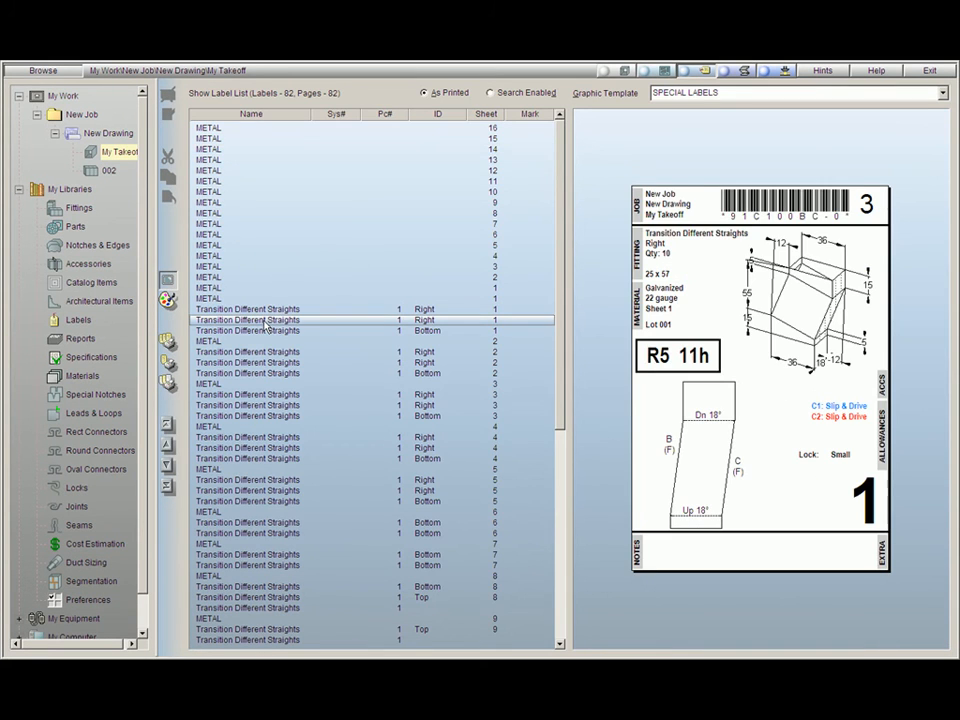
left_click(942, 92)
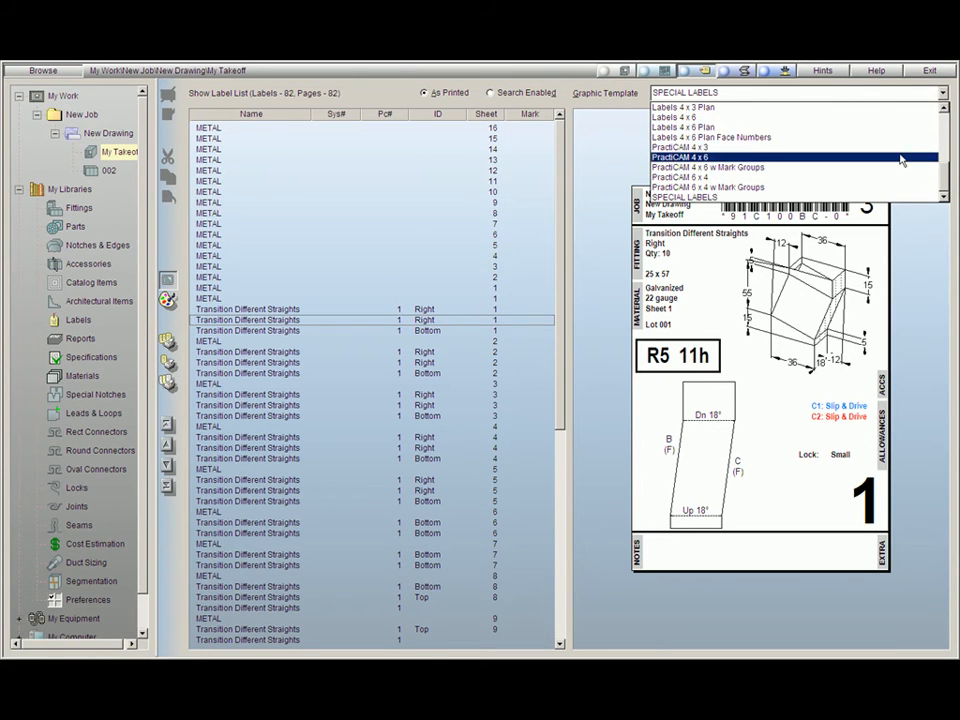
left_click(900, 147)
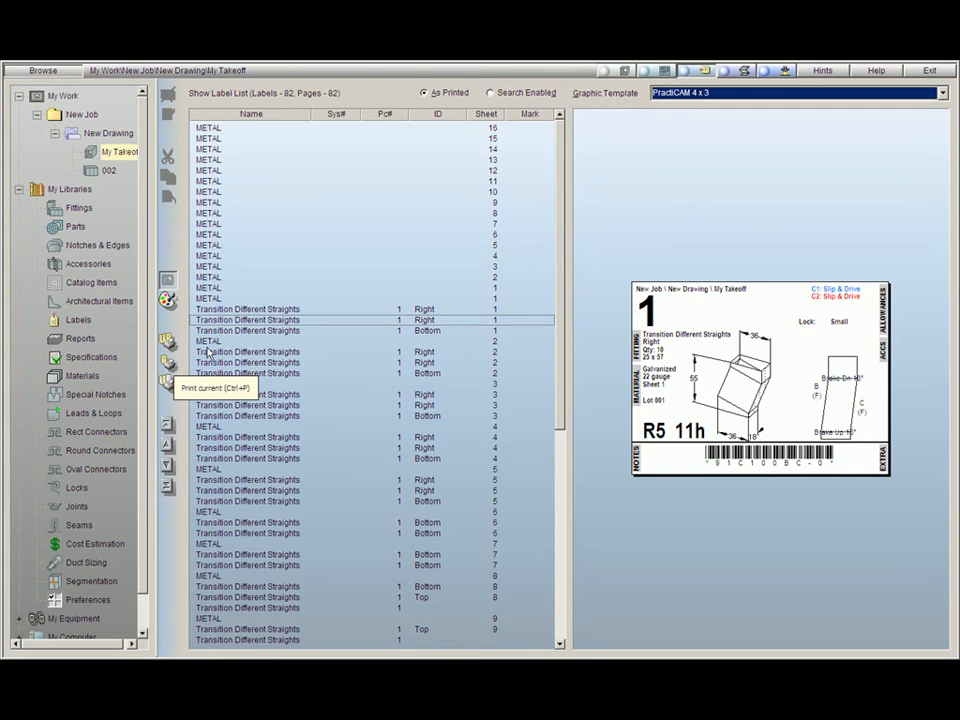
Select together sheet 1's second Right and Bottom fitting labels, all three of sheet 2, and both Right labels of sheet 3
left_click(241, 322)
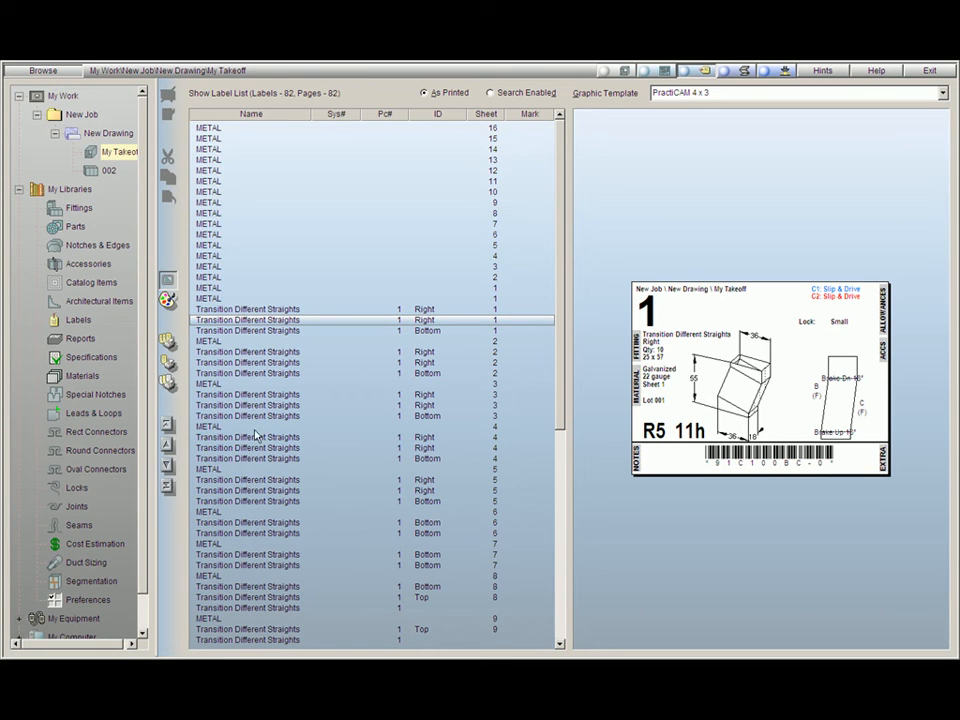
left_click(255, 331)
left_click(254, 352)
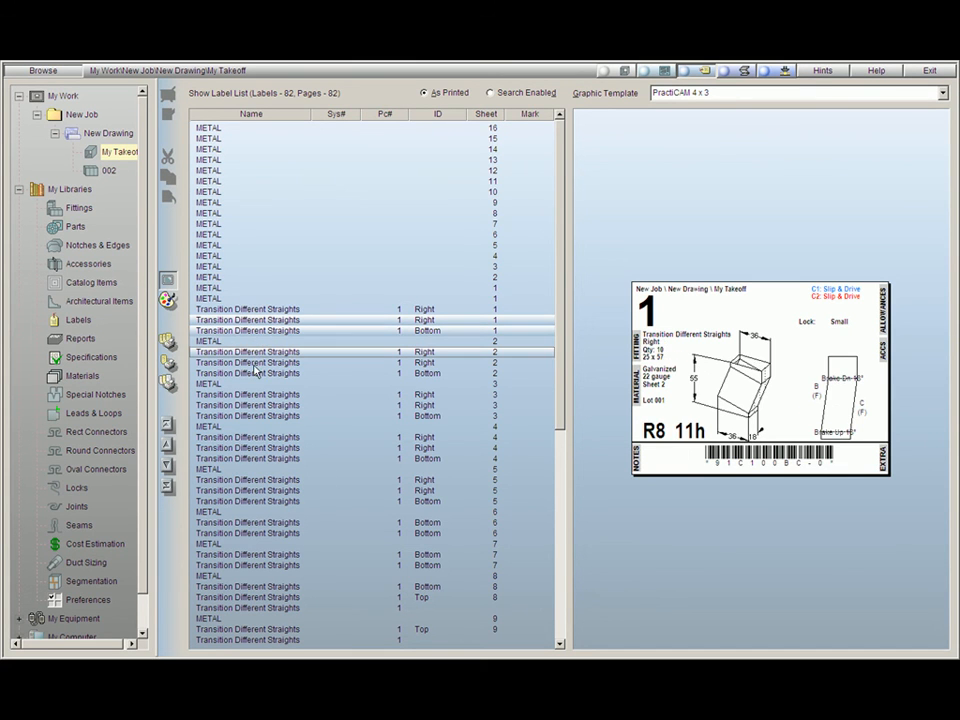
left_click(255, 362)
left_click(257, 373)
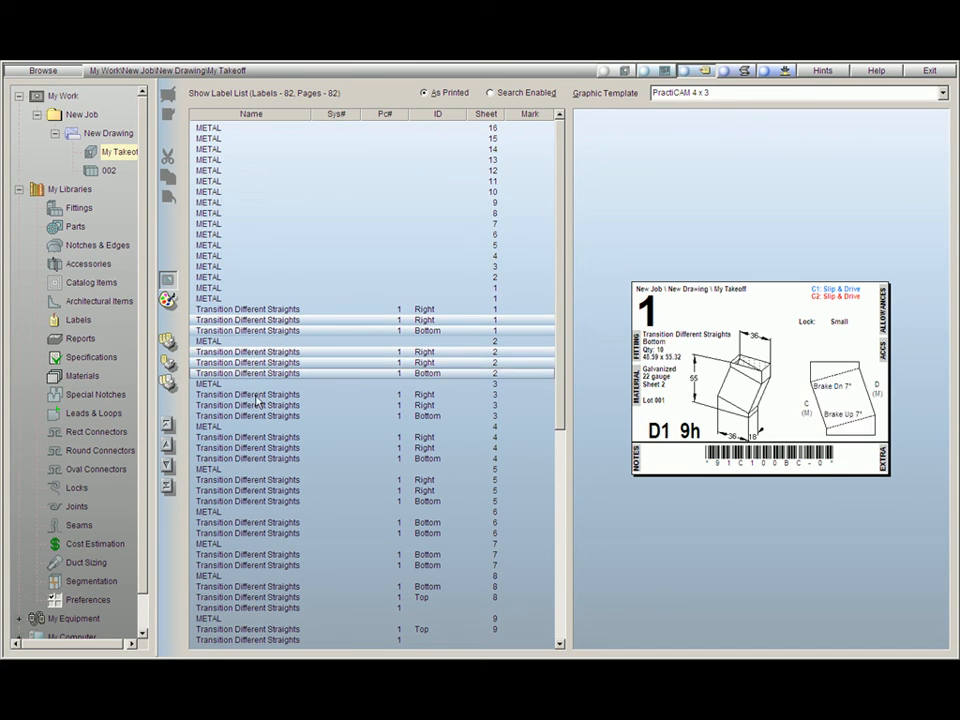
left_click(256, 394)
left_click(255, 405)
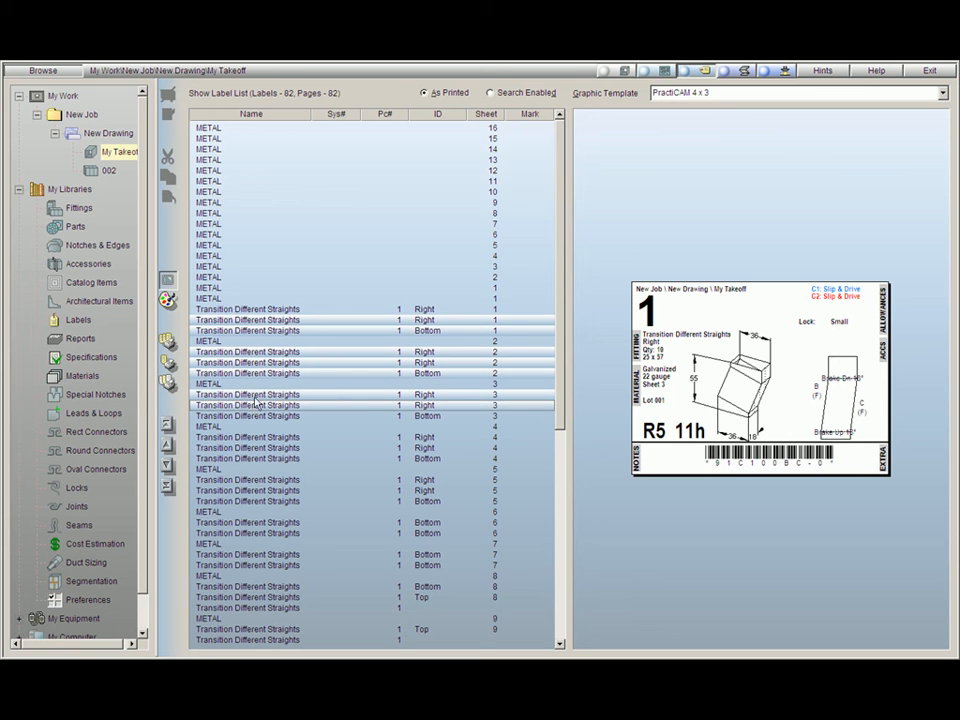